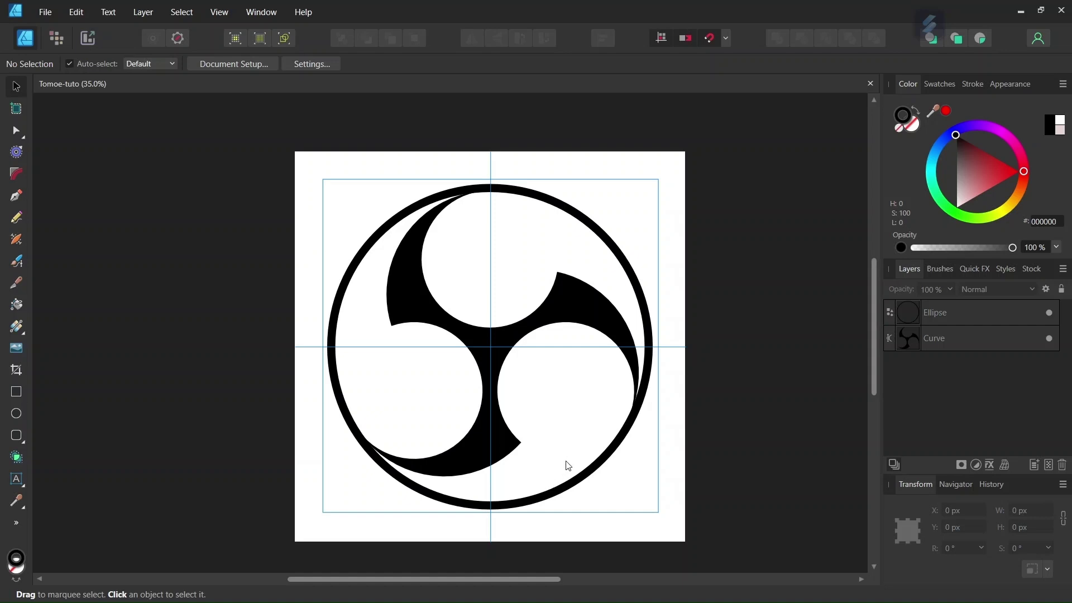
Create a new 2000 × 2000 px document using pixel units
{"action": "scroll", "coordinate": [567, 454], "scroll_direction": "up", "scroll_amount": 1}
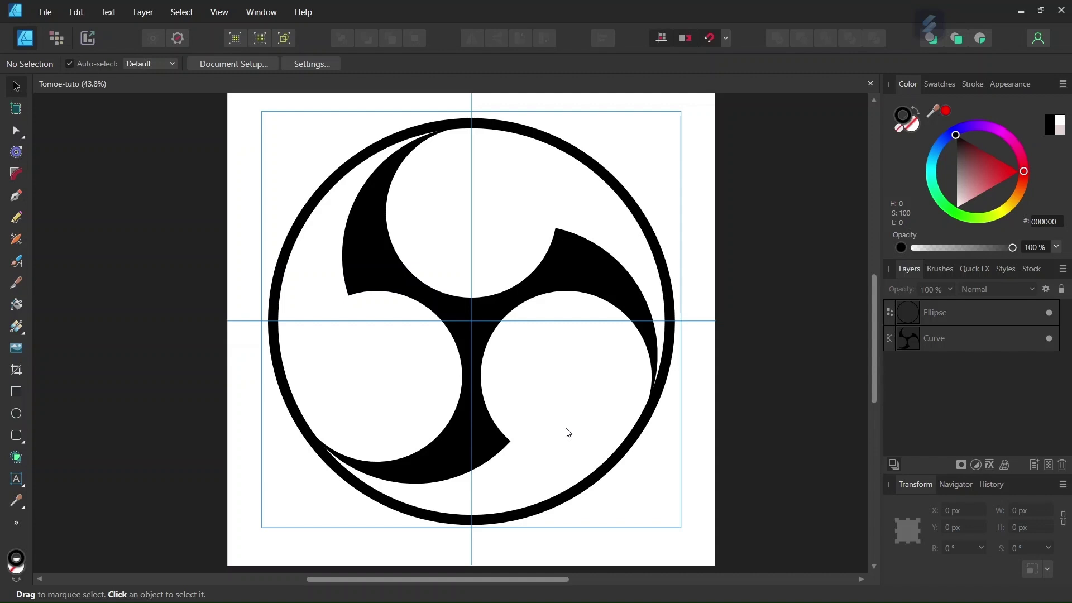
{"action": "scroll", "coordinate": [512, 355], "scroll_direction": "down", "scroll_amount": 2}
{"action": "left_click", "coordinate": [45, 12]}
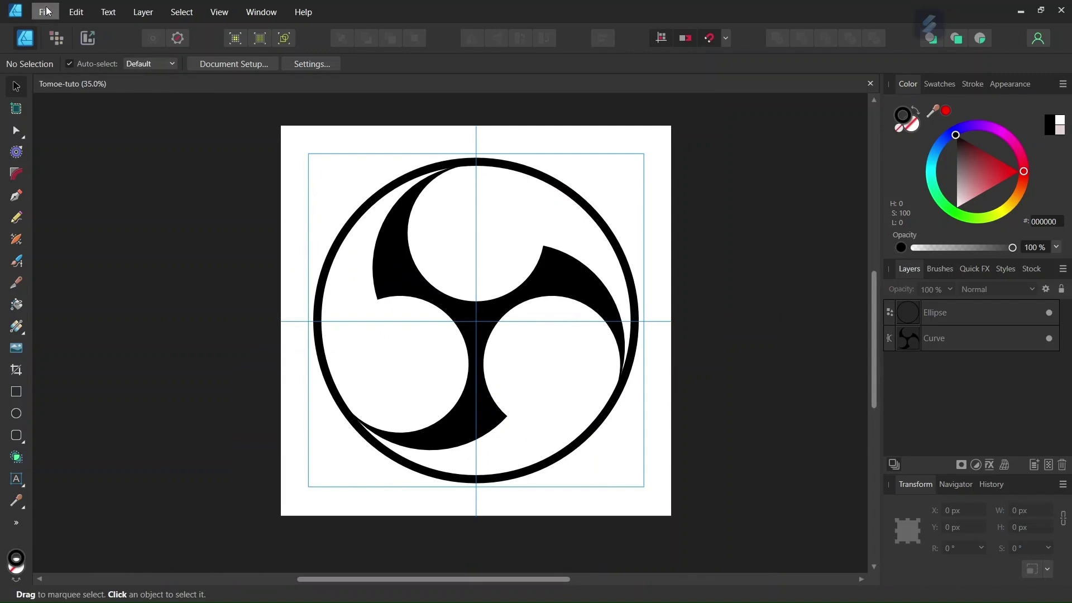
{"action": "left_click", "coordinate": [50, 44]}
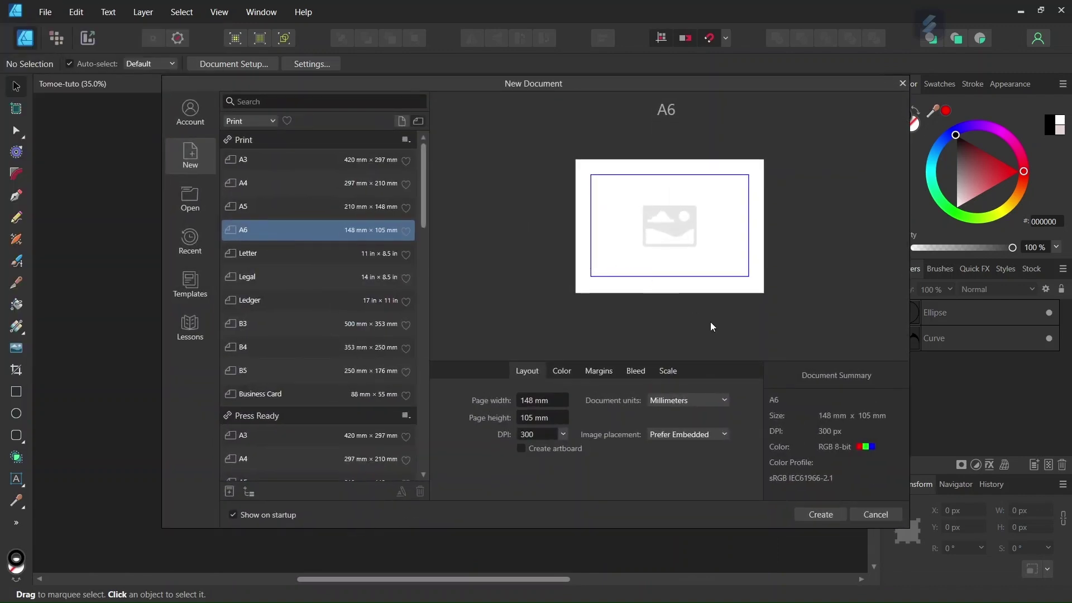
{"action": "left_click", "coordinate": [702, 403]}
{"action": "left_click", "coordinate": [688, 418]}
{"action": "left_click", "coordinate": [540, 400]}
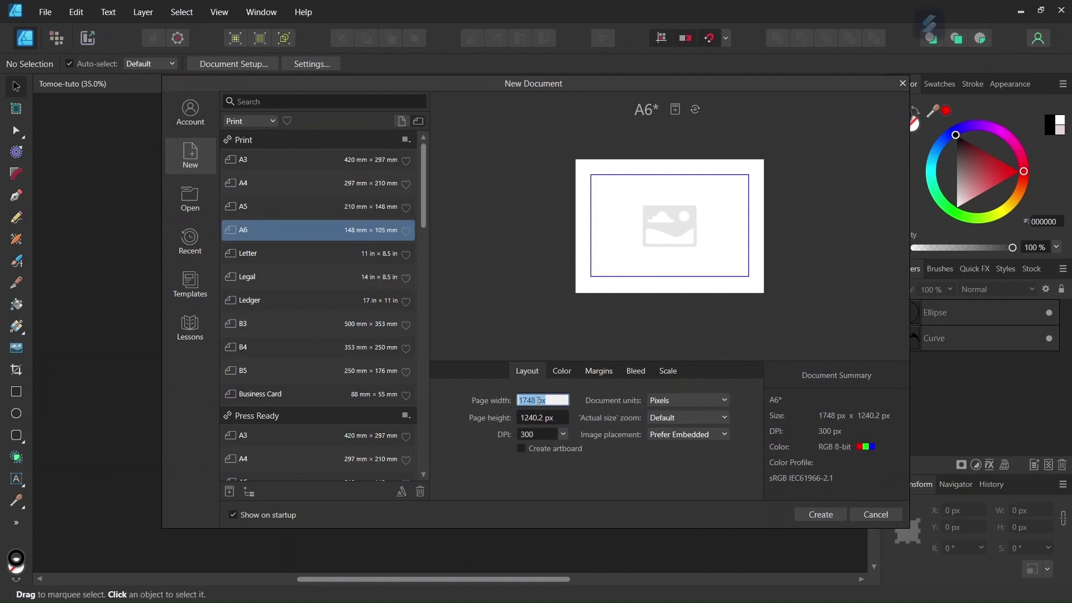
{"action": "type", "text": "2000"}
{"action": "left_click", "coordinate": [556, 417]}
{"action": "type", "text": "200"}
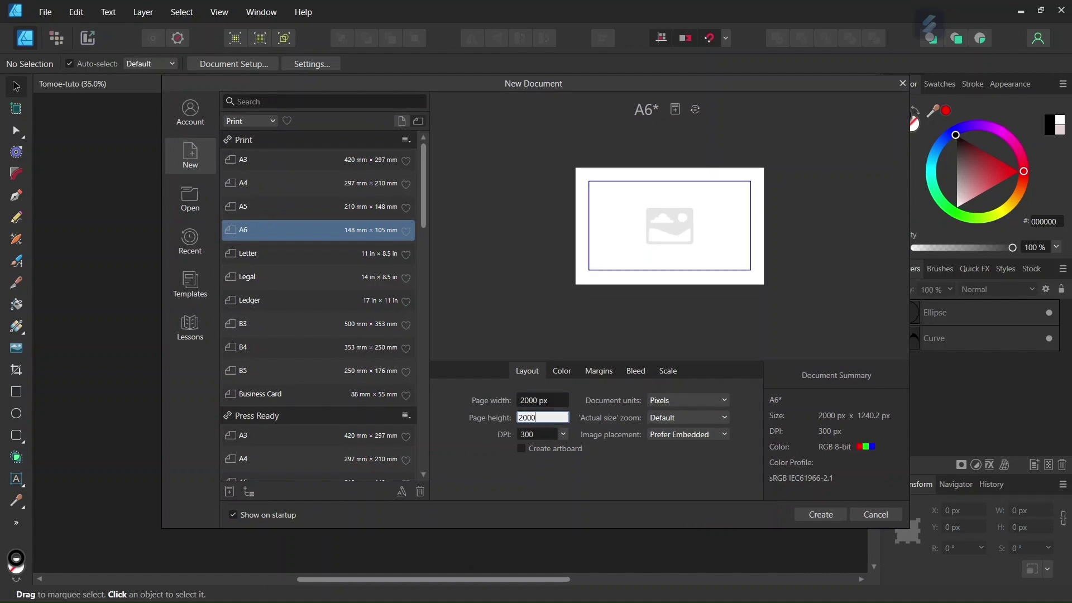
{"action": "type", "text": "0"}
{"action": "left_click", "coordinate": [820, 513]}
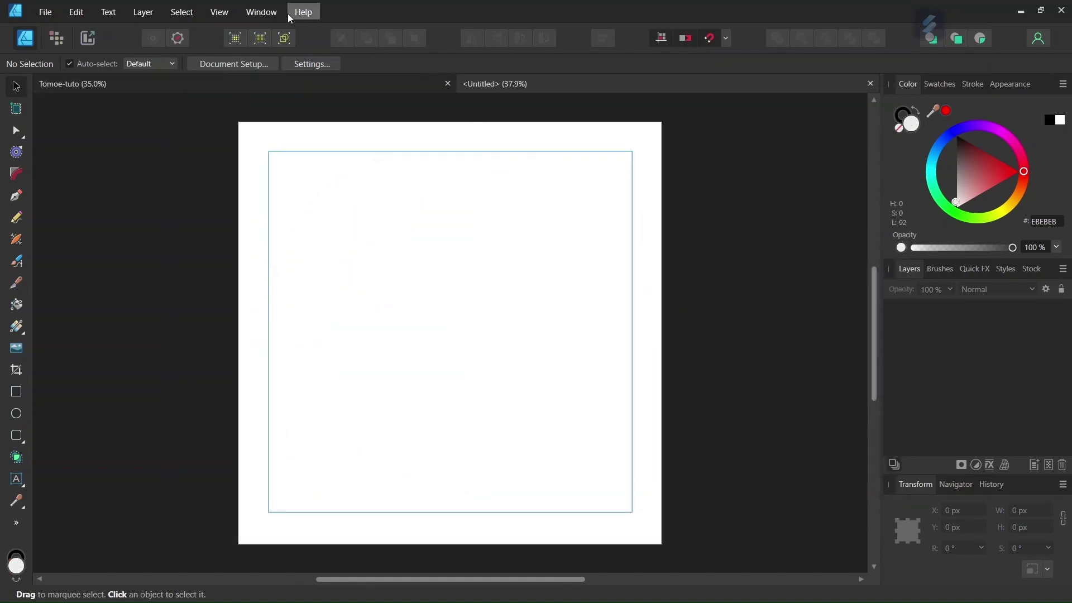
Add a horizontal and a vertical guide at 1000 px, crossing at the page centre
{"action": "left_click", "coordinate": [220, 12]}
{"action": "left_click", "coordinate": [189, 267]}
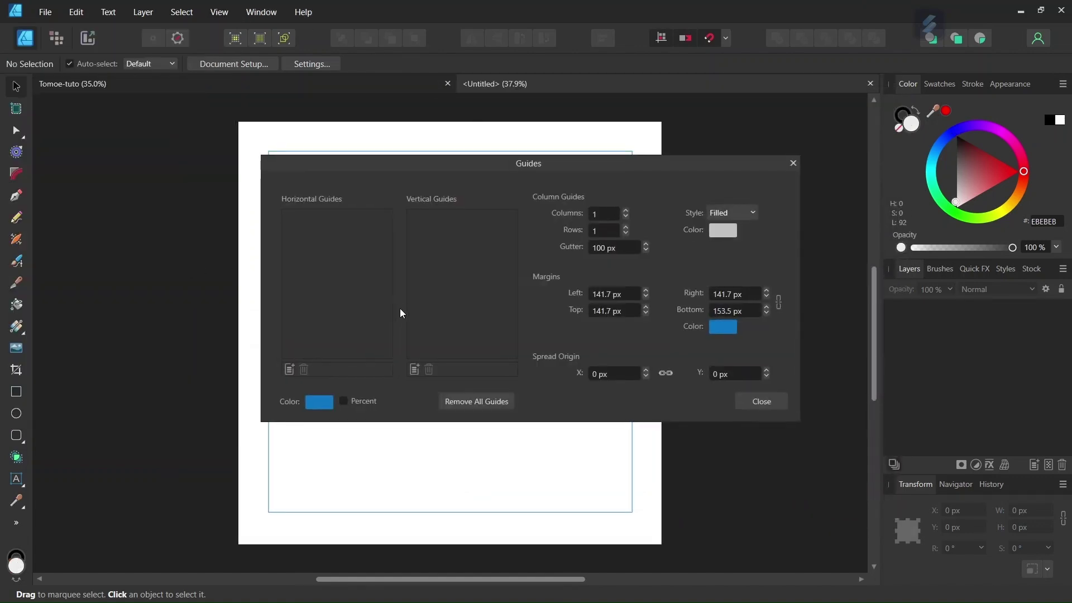
{"action": "left_click", "coordinate": [287, 368]}
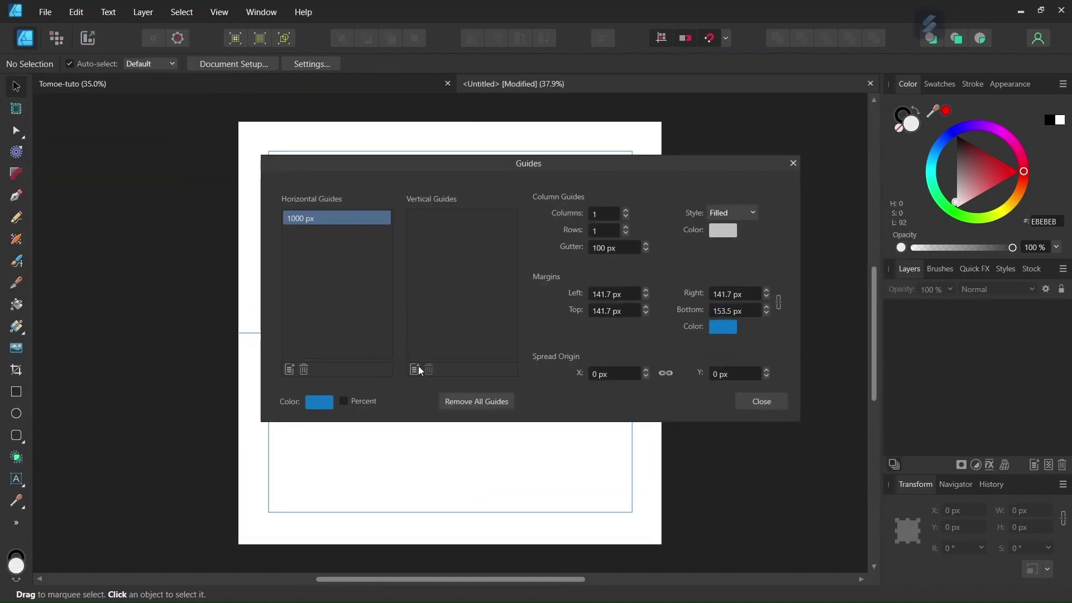
{"action": "left_click", "coordinate": [415, 368]}
{"action": "left_click", "coordinate": [766, 408]}
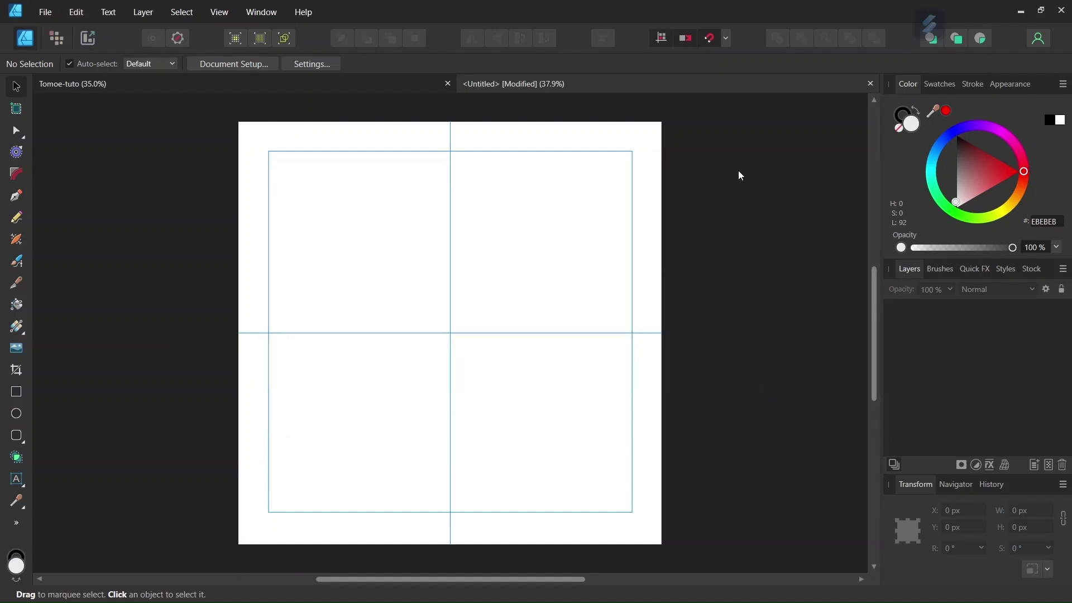
{"action": "left_click", "coordinate": [725, 39]}
Draw a large circle with no fill and a 0.1 pt stroke from the guide crossing
{"action": "left_click", "coordinate": [16, 414]}
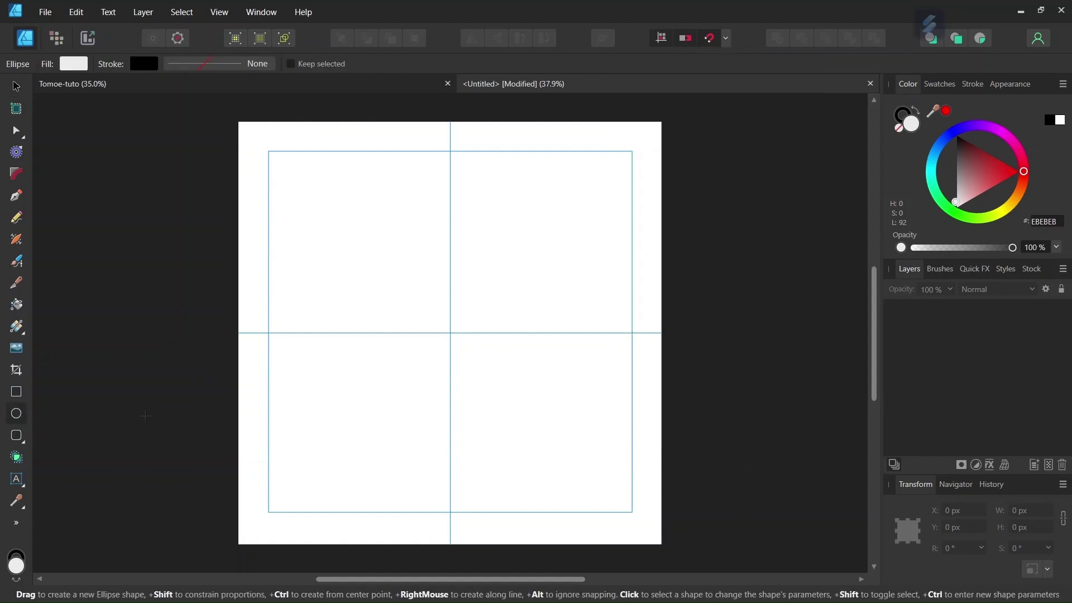
{"action": "left_click", "coordinate": [73, 63]}
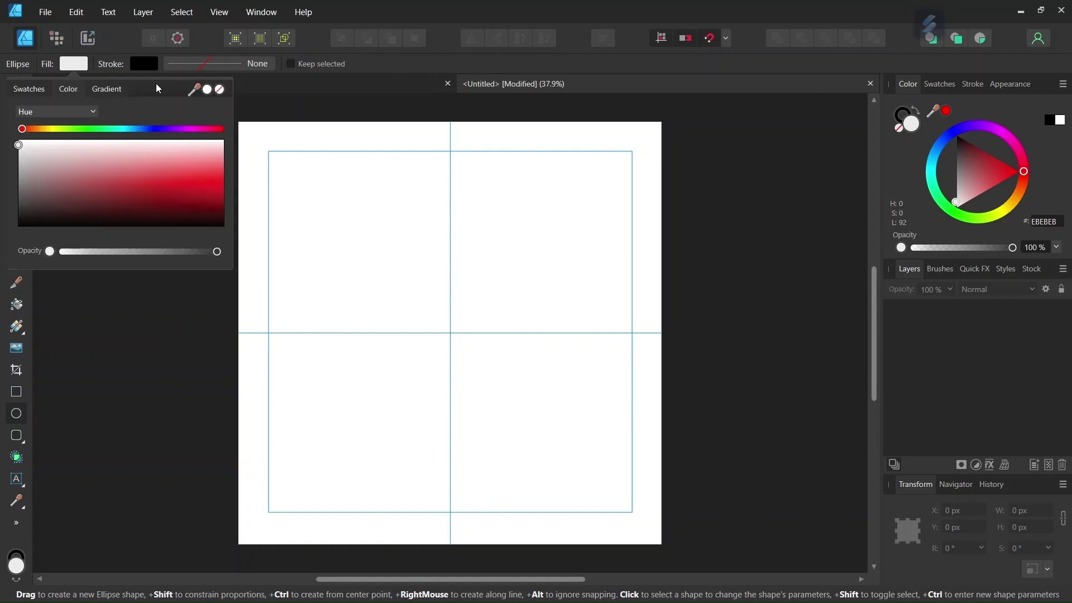
{"action": "left_click", "coordinate": [221, 90]}
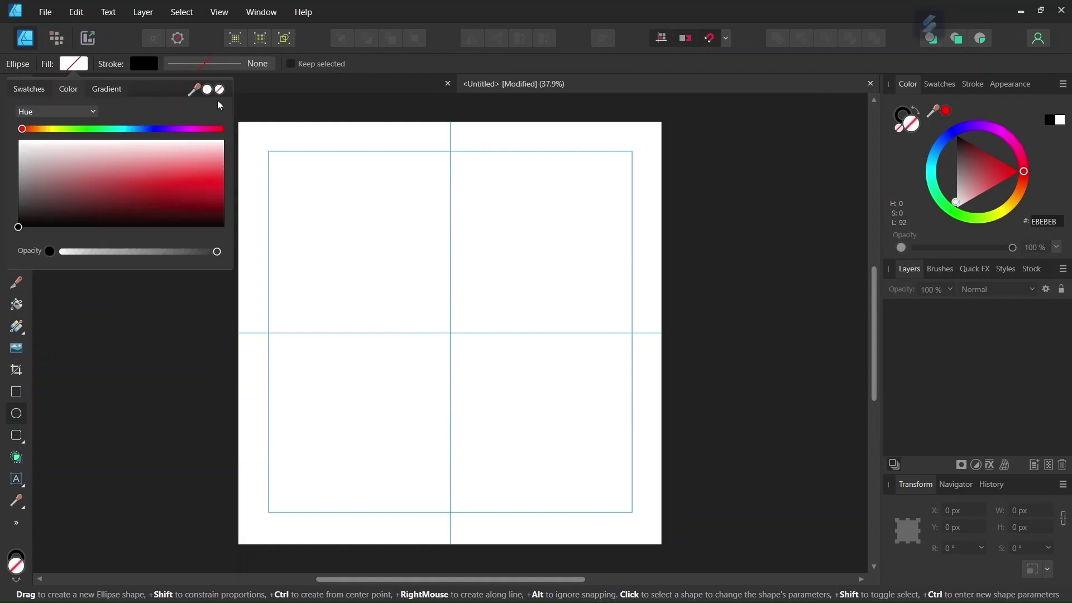
{"action": "left_click", "coordinate": [223, 64]}
{"action": "left_click", "coordinate": [294, 113]}
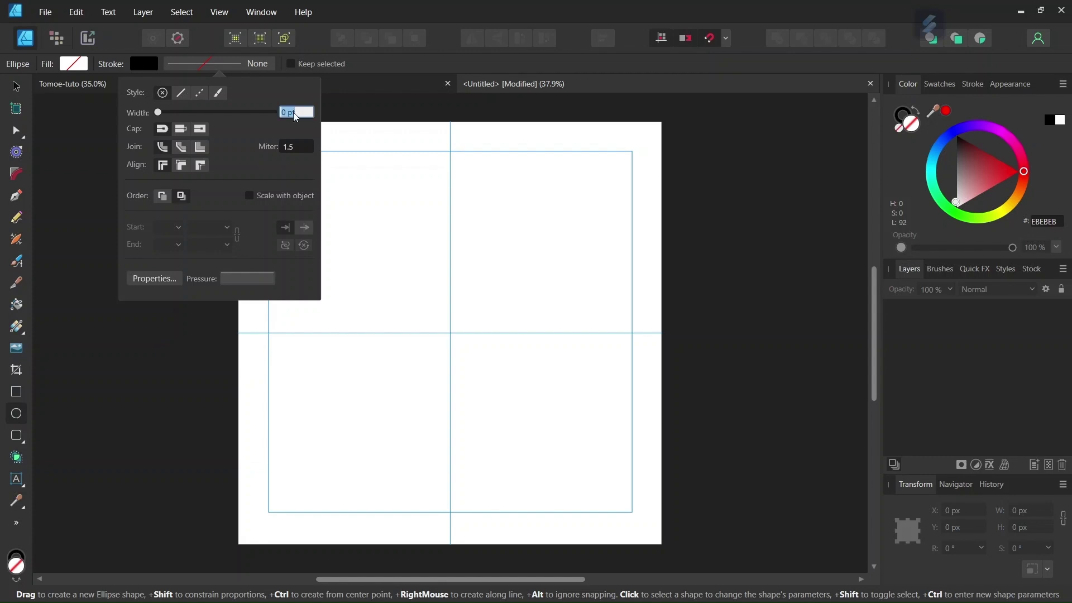
{"action": "type", "text": "0.1"}
{"action": "key", "text": "Return"}
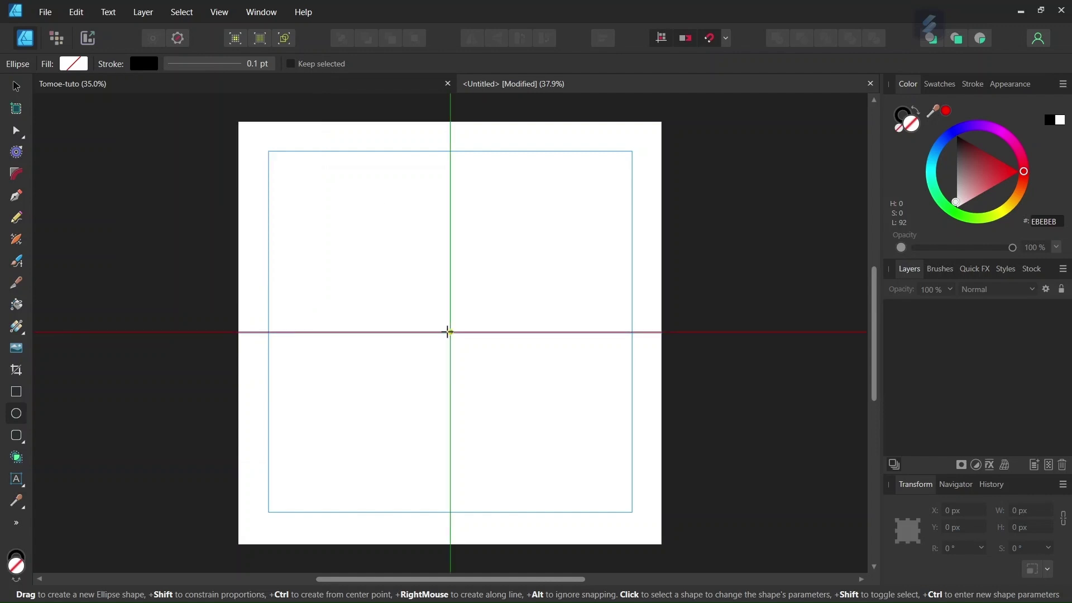
{"action": "scroll", "coordinate": [447, 332], "scroll_direction": "up", "scroll_amount": 1}
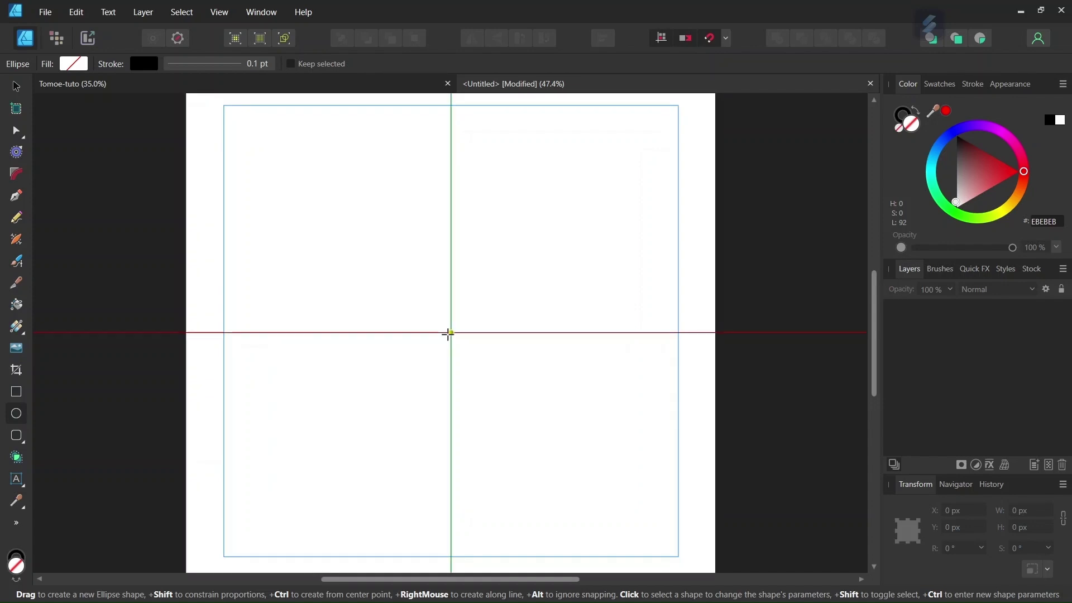
{"action": "left_click_drag", "start_coordinate": [450, 333], "coordinate": [699, 512]}
Duplicate the circle, shrink the copy to 698 px at the top, and move its origin to page centre
{"action": "left_click", "coordinate": [16, 86]}
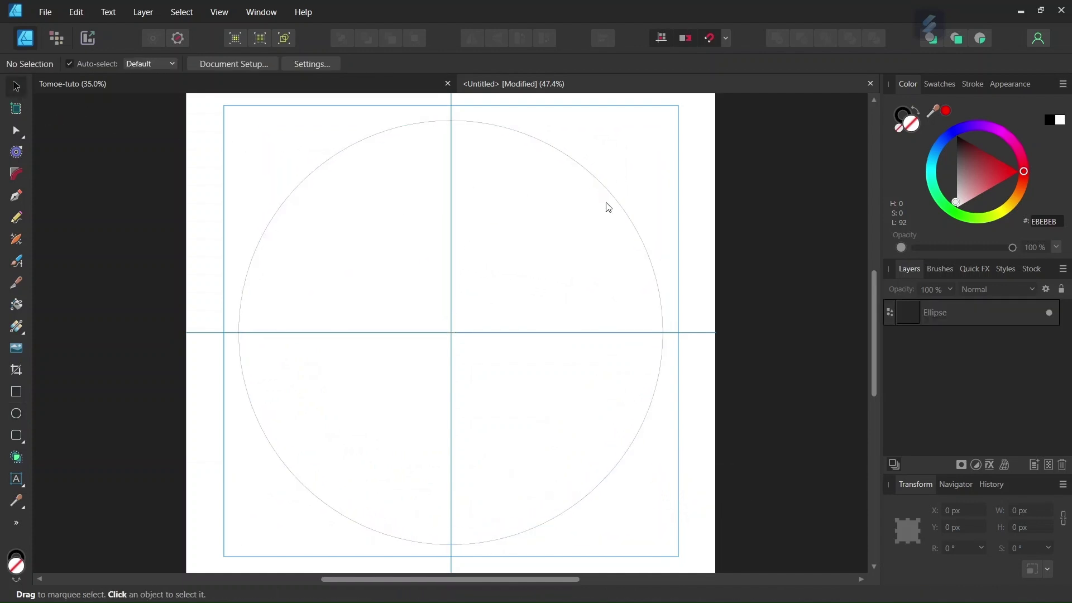
{"action": "left_click", "coordinate": [607, 199]}
{"action": "scroll", "coordinate": [543, 230], "scroll_direction": "down", "scroll_amount": 1}
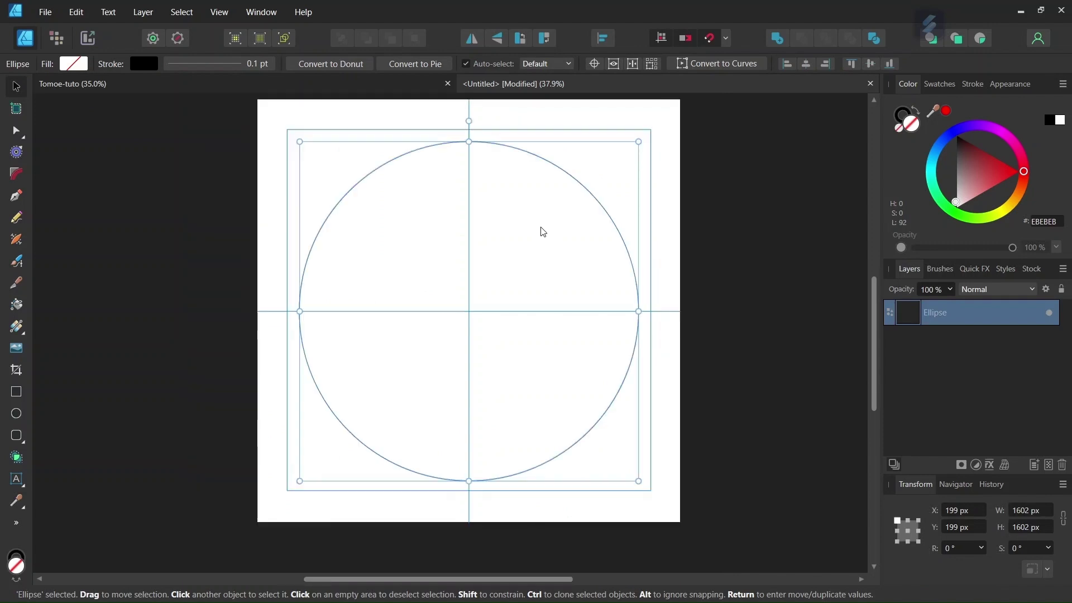
{"action": "key", "text": "ctrl+j"}
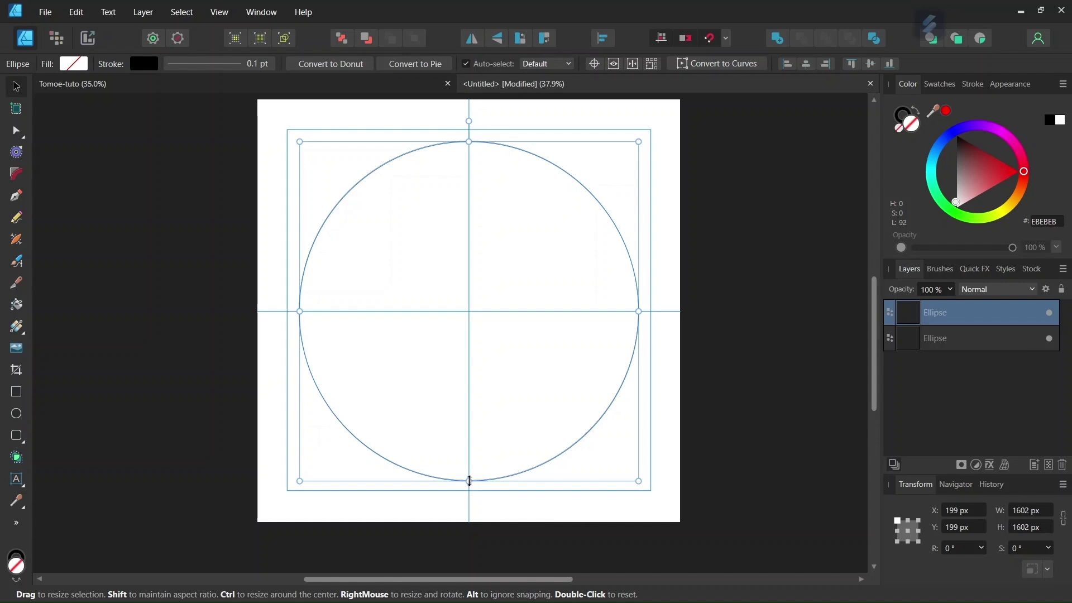
{"action": "left_click_drag", "start_coordinate": [469, 480], "coordinate": [469, 290]}
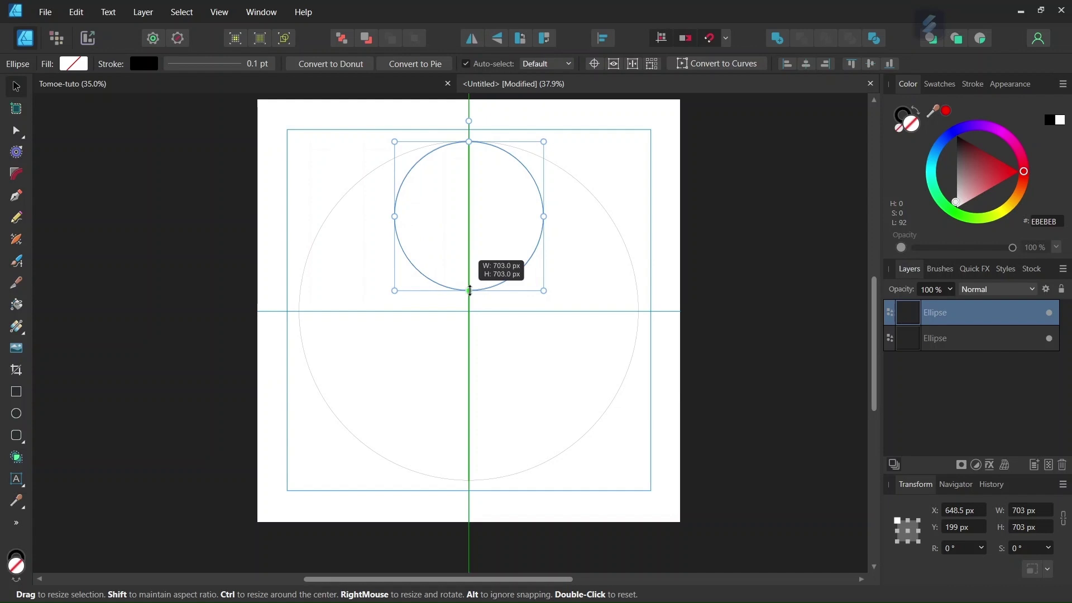
{"action": "left_click_drag", "start_coordinate": [469, 290], "coordinate": [469, 289]}
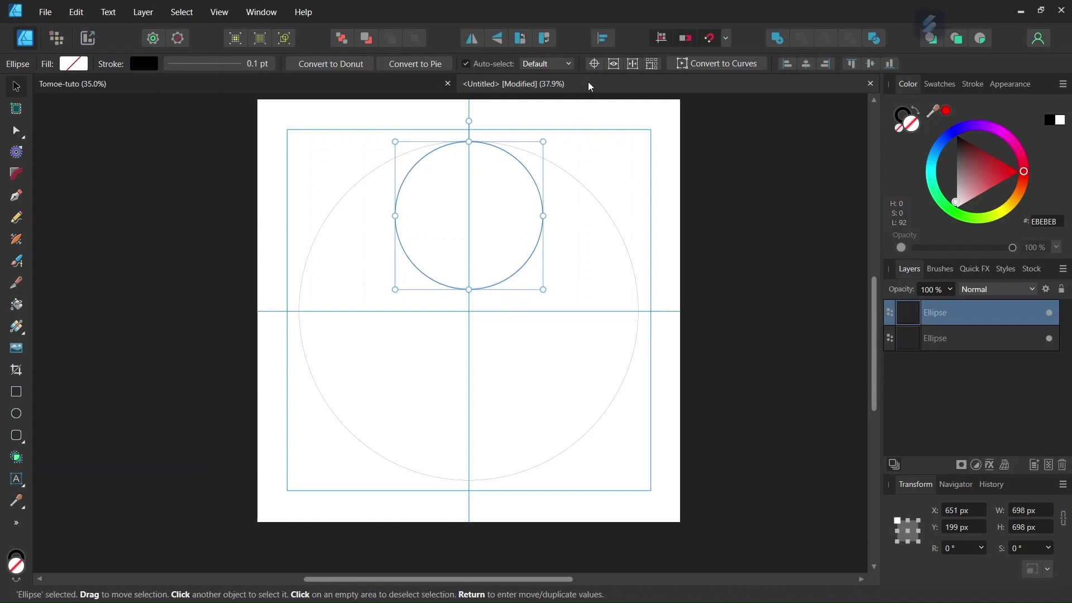
{"action": "left_click", "coordinate": [594, 65]}
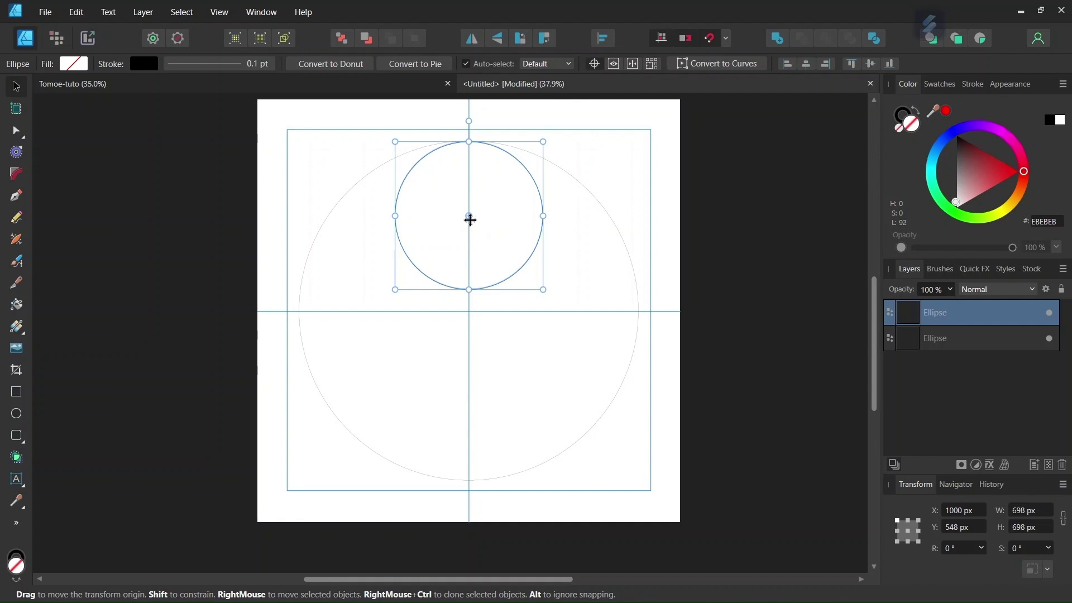
{"action": "left_click_drag", "start_coordinate": [468, 217], "coordinate": [469, 311]}
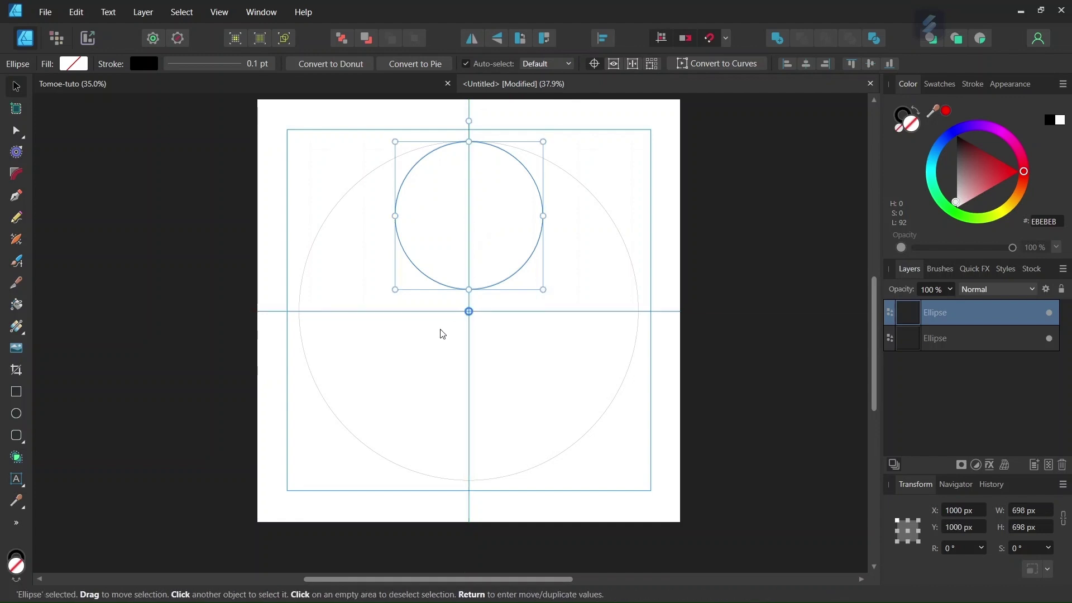
Make two copies of the 698 px circle, each rotated 120° around the centre
{"action": "key", "text": "Return"}
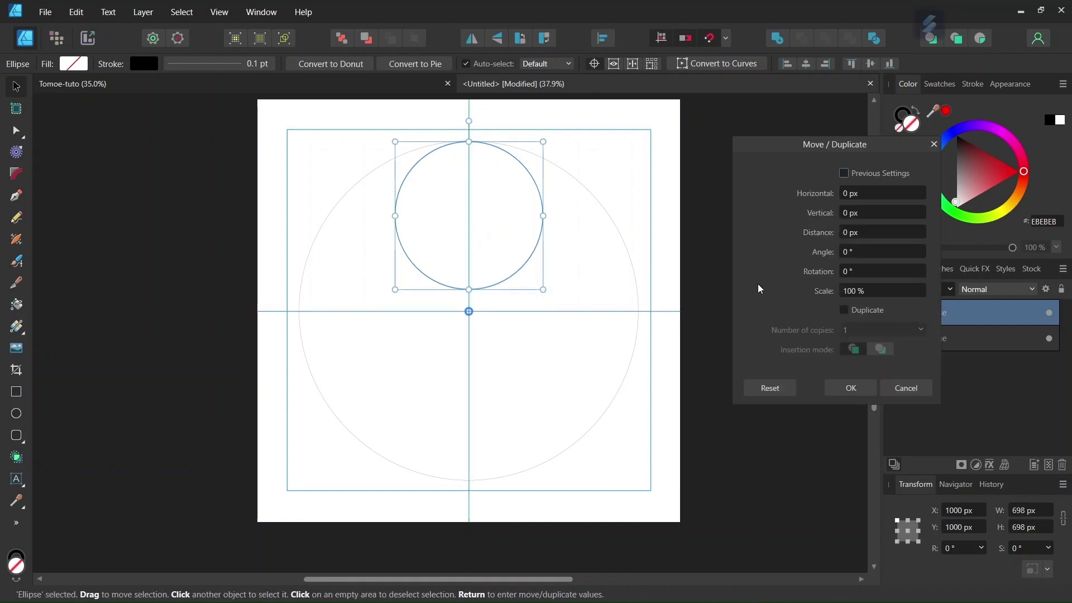
{"action": "left_click", "coordinate": [843, 310]}
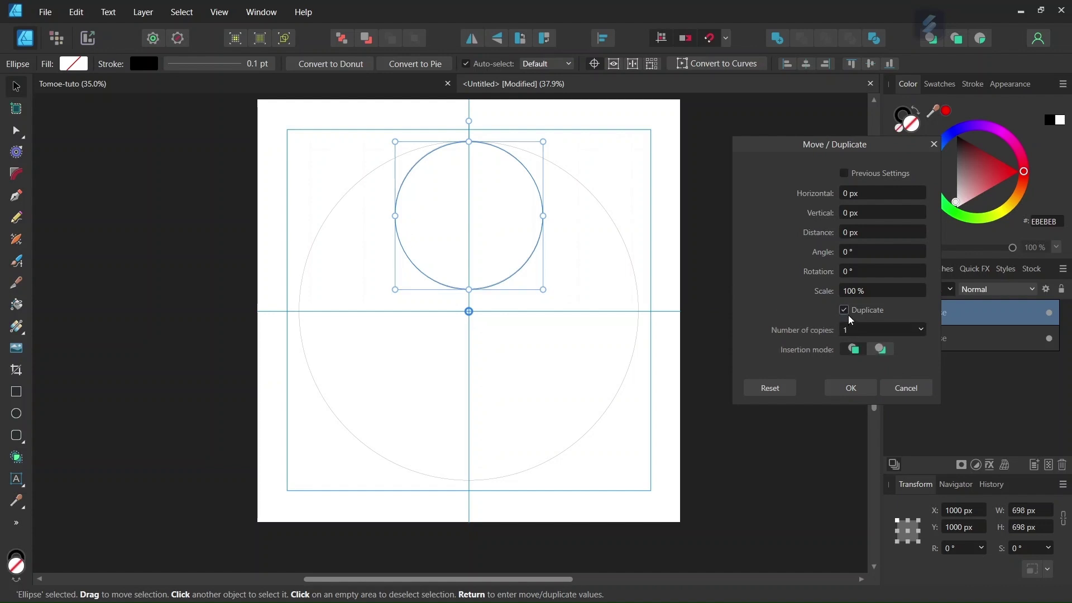
{"action": "left_click", "coordinate": [852, 328]}
{"action": "left_click", "coordinate": [862, 272]}
{"action": "type", "text": "120"}
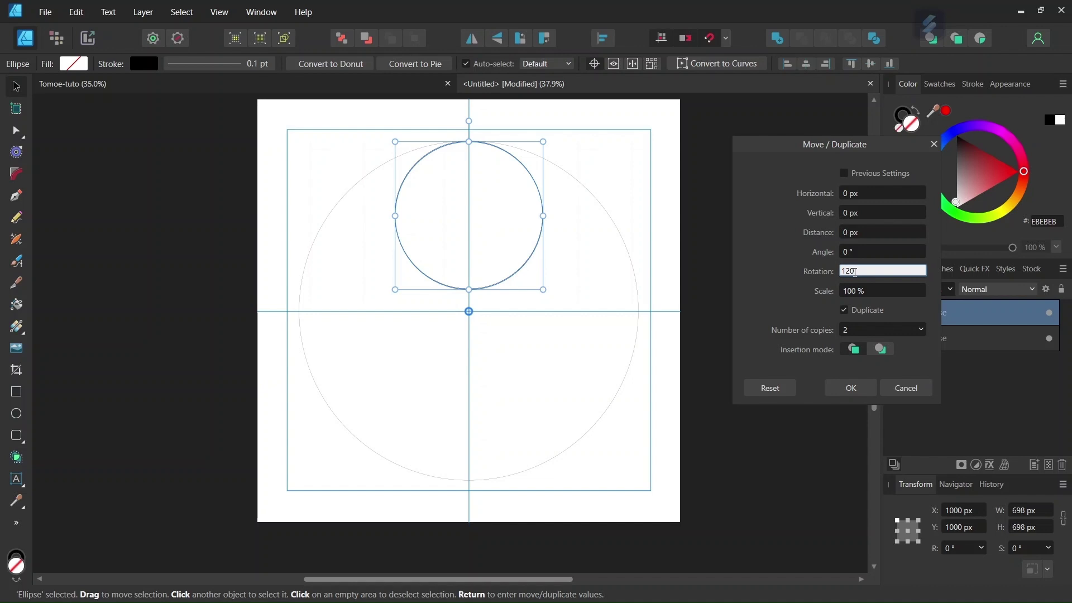
{"action": "key", "text": "Tab"}
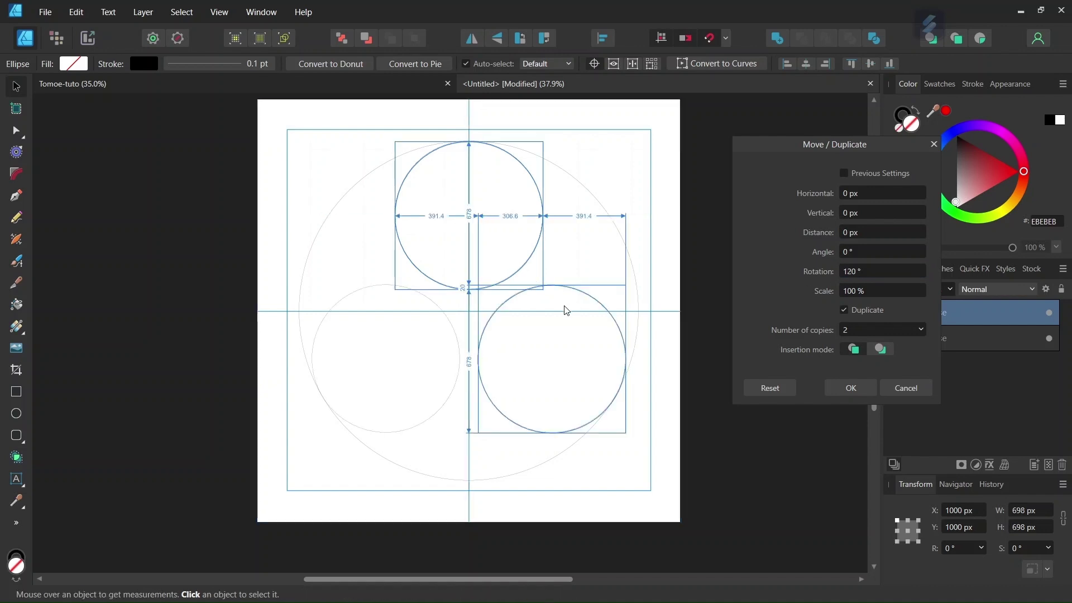
{"action": "scroll", "coordinate": [470, 313], "scroll_direction": "up", "scroll_amount": 1}
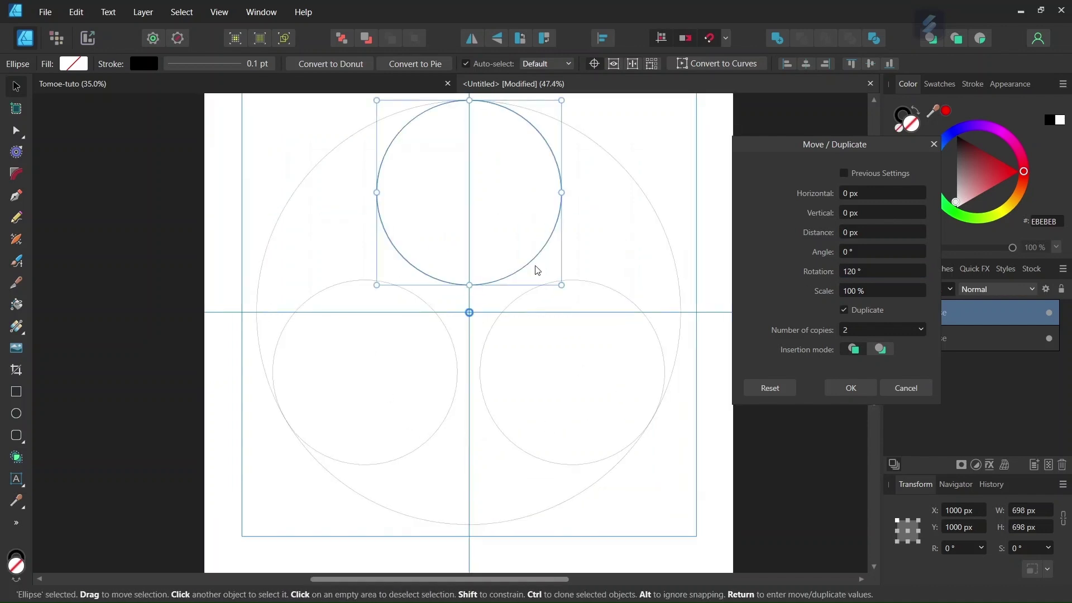
{"action": "left_click", "coordinate": [836, 388]}
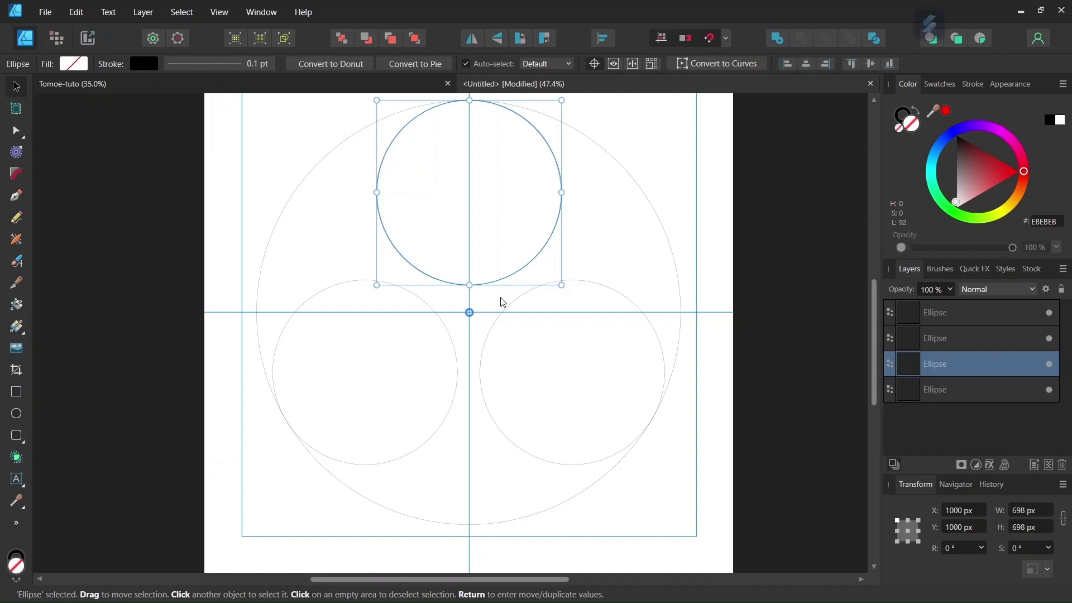
Duplicate the top circle, enlarge it to 1059.1 px, and set its origin at page centre
{"action": "key", "text": "ctrl+j"}
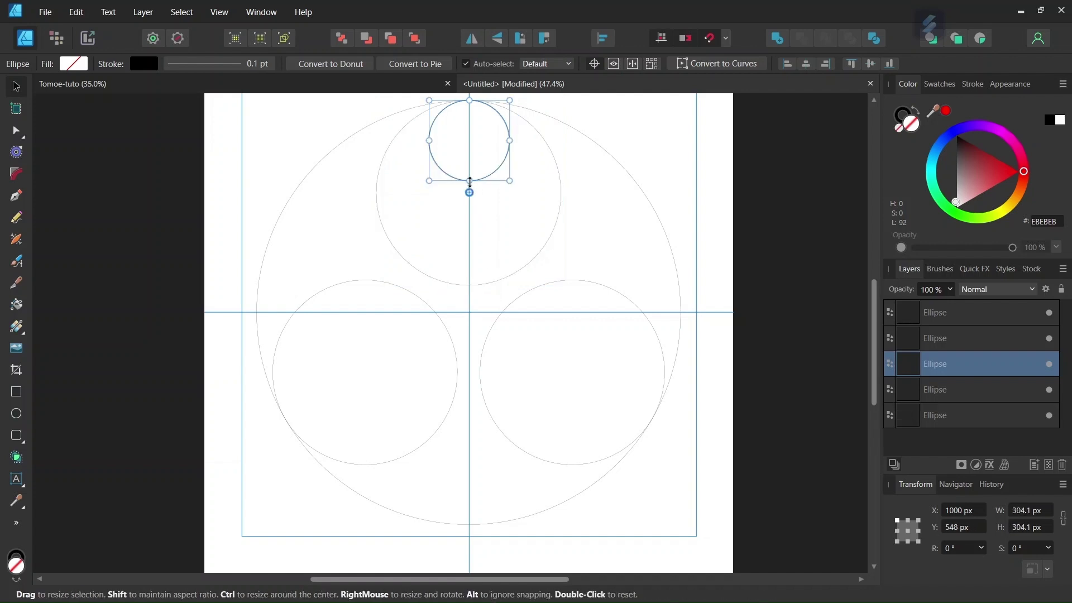
{"action": "left_click_drag", "start_coordinate": [469, 180], "coordinate": [476, 380]}
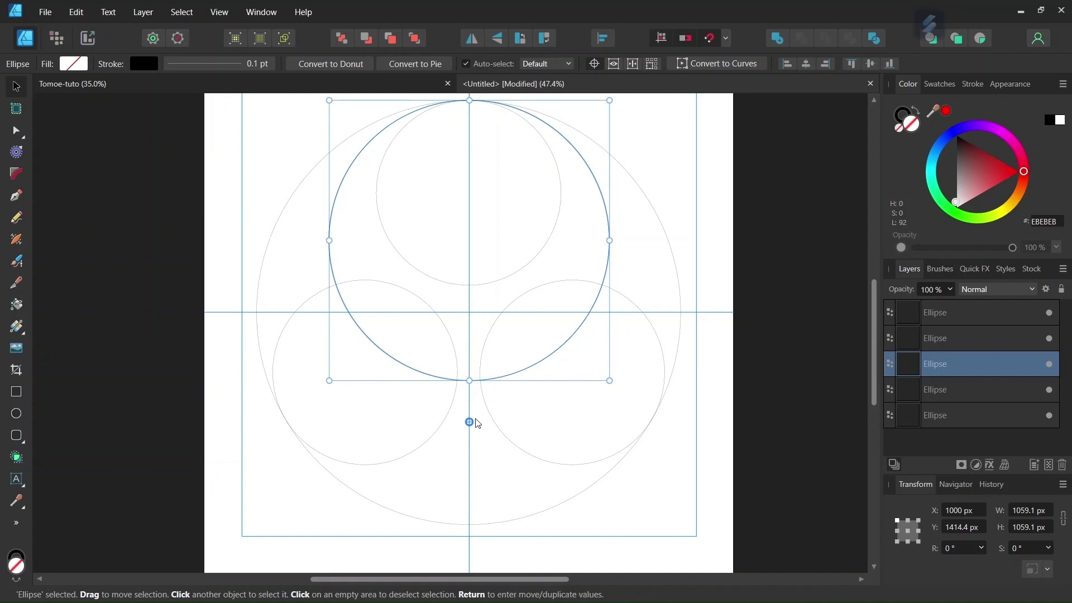
{"action": "left_click_drag", "start_coordinate": [470, 422], "coordinate": [468, 312]}
Make two copies of the 1059.1 px circle, rotated 120° apart around the centre
{"action": "key", "text": "ctrl+alt+t"}
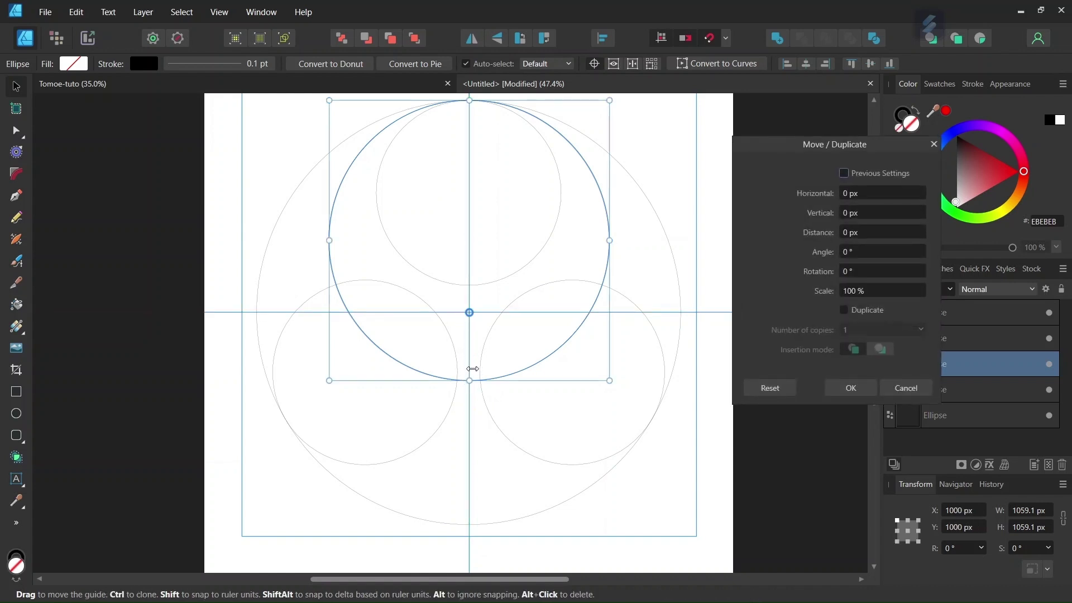
{"action": "left_click", "coordinate": [843, 310]}
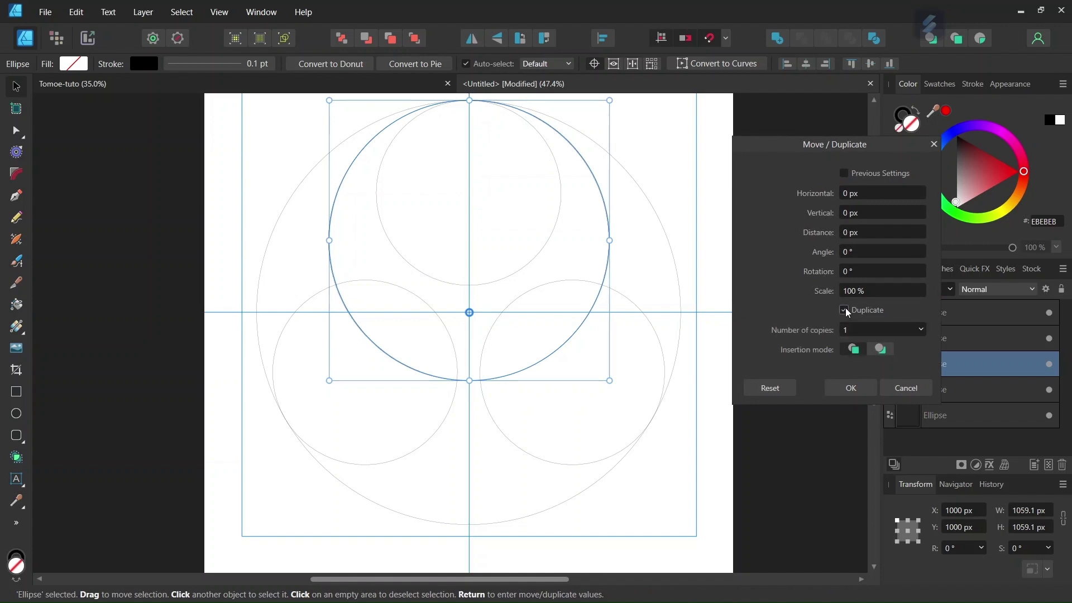
{"action": "left_click", "coordinate": [851, 329]}
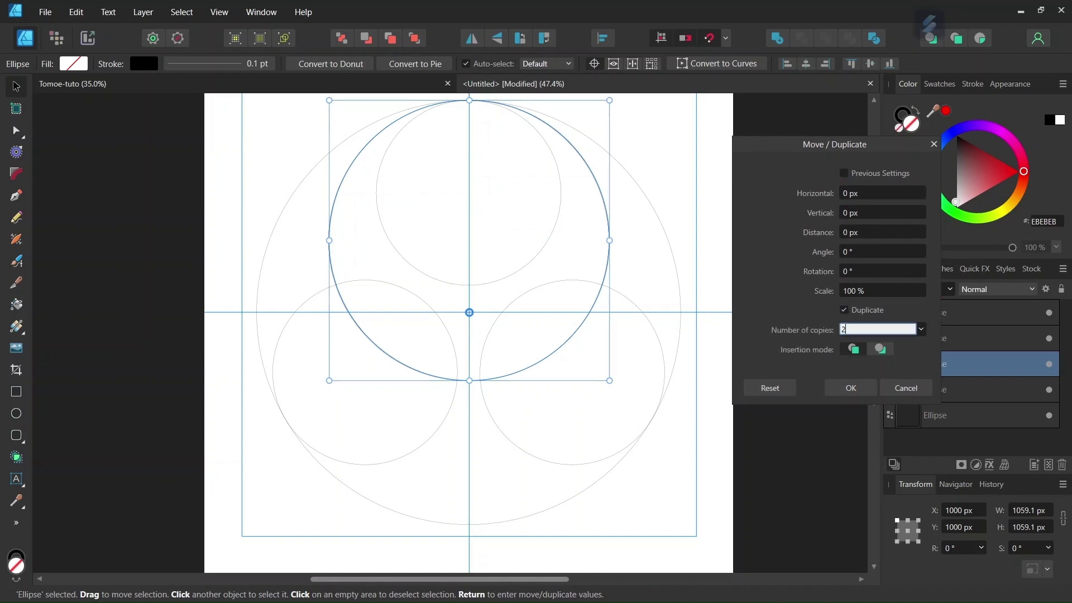
{"action": "key", "text": "Return"}
{"action": "left_click", "coordinate": [863, 271]}
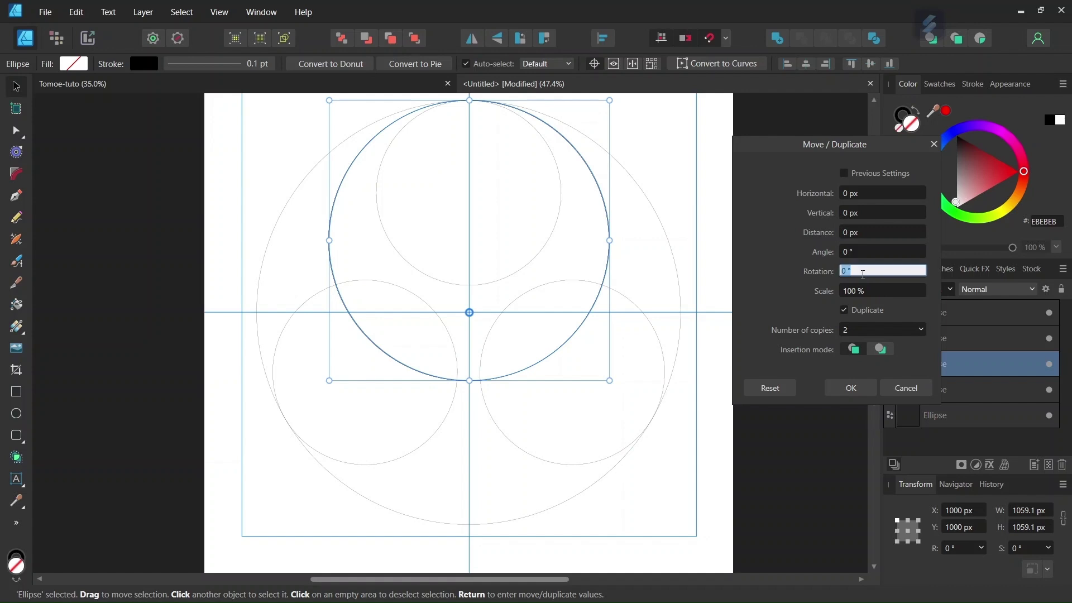
{"action": "type", "text": "120"}
{"action": "key", "text": "Return"}
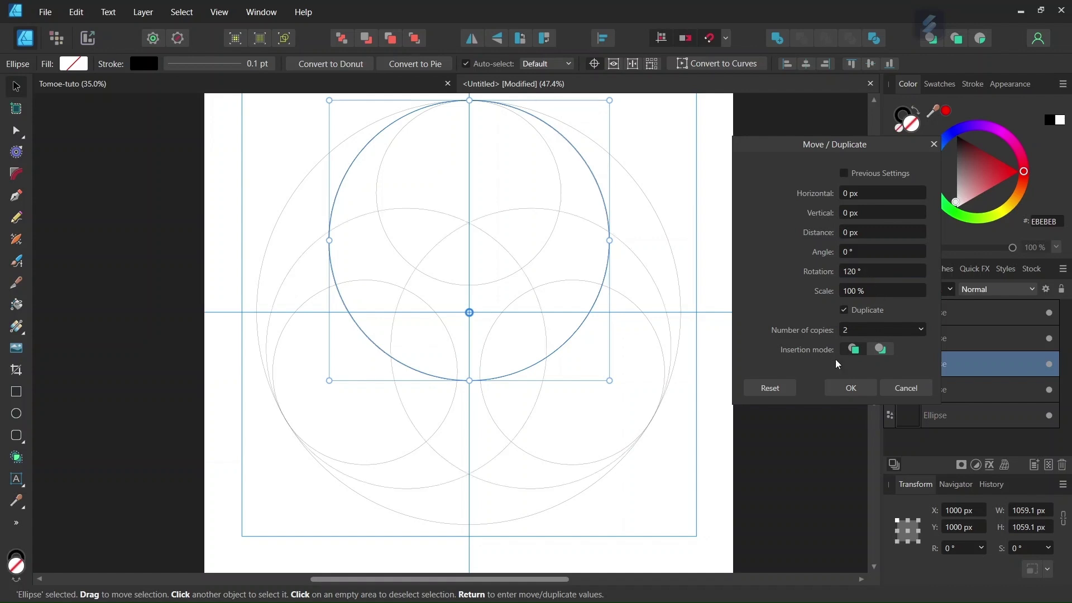
{"action": "left_click", "coordinate": [851, 389]}
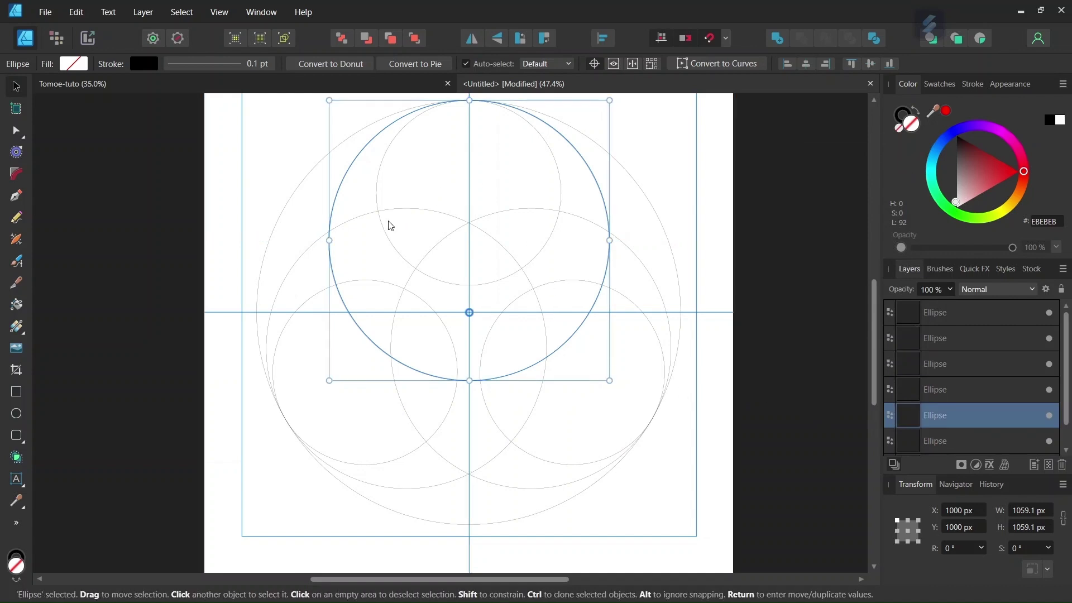
{"action": "scroll", "coordinate": [510, 380], "scroll_direction": "down", "scroll_amount": 2}
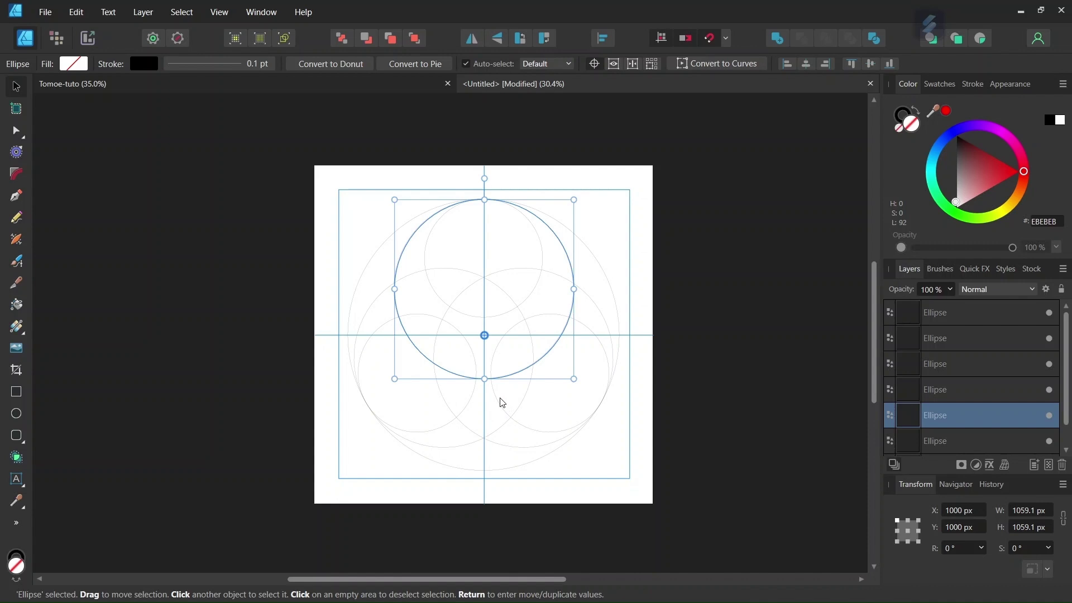
Select all seven circles and merge the three comma regions with Shape Builder in Add mode
{"action": "key", "text": "alt"}
{"action": "scroll", "coordinate": [485, 416], "scroll_direction": "up", "scroll_amount": 1}
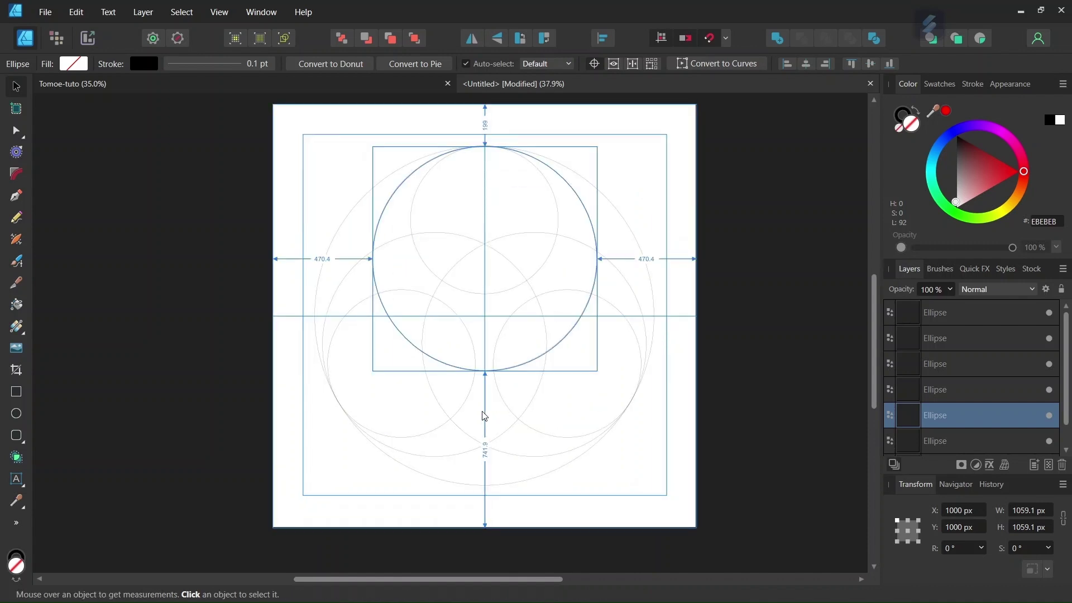
{"action": "key", "text": "ctrl+a"}
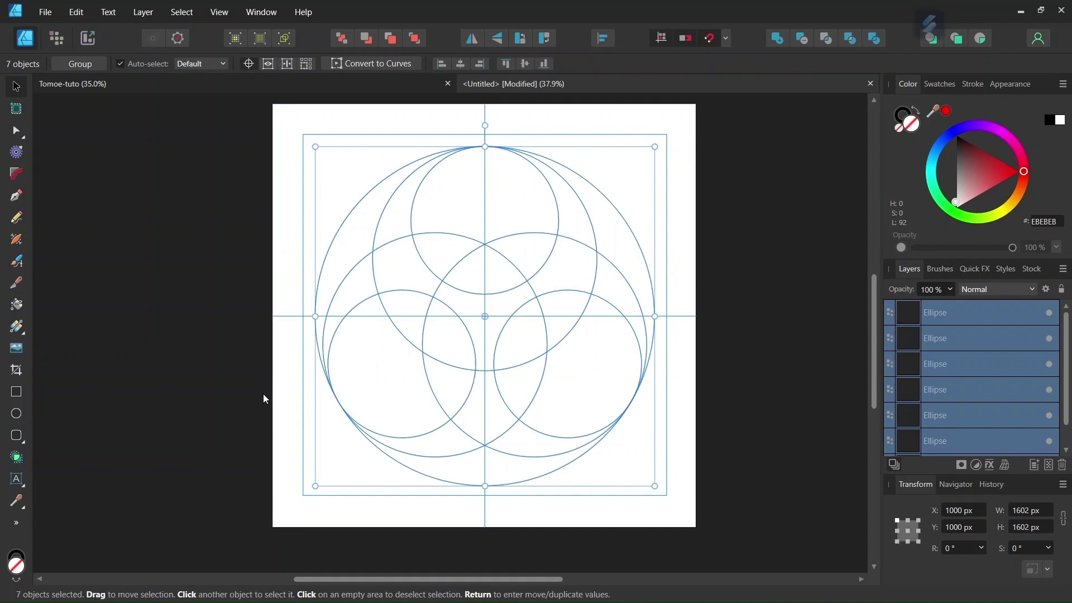
{"action": "left_click", "coordinate": [17, 459]}
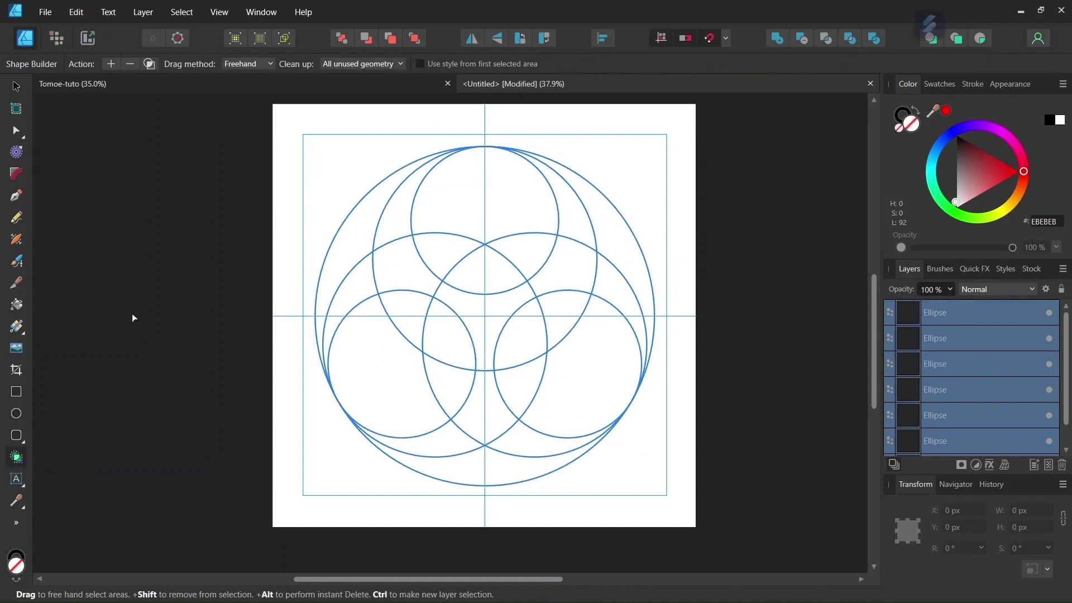
{"action": "left_click", "coordinate": [112, 63]}
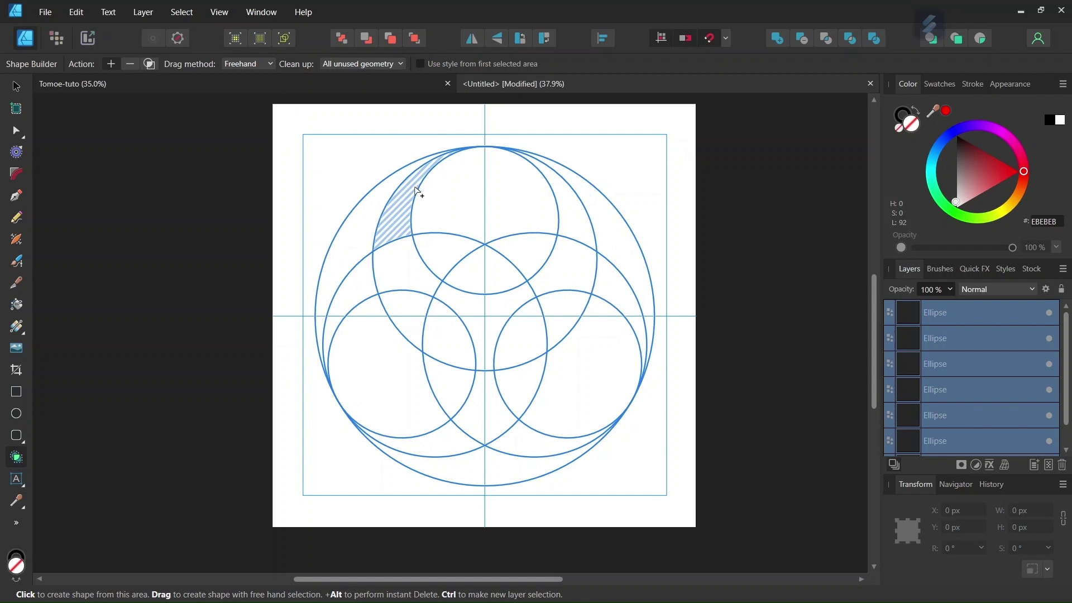
{"action": "mouse_move", "coordinate": [417, 191]}
{"action": "left_mouse_down"}
{"action": "mouse_move", "coordinate": [401, 237]}
{"action": "mouse_move", "coordinate": [408, 261]}
{"action": "mouse_move", "coordinate": [488, 324]}
{"action": "mouse_move", "coordinate": [486, 396]}
{"action": "mouse_move", "coordinate": [456, 434]}
{"action": "mouse_move", "coordinate": [489, 388]}
{"action": "mouse_move", "coordinate": [485, 315]}
{"action": "mouse_move", "coordinate": [542, 286]}
{"action": "mouse_move", "coordinate": [602, 297]}
{"action": "left_mouse_up"}
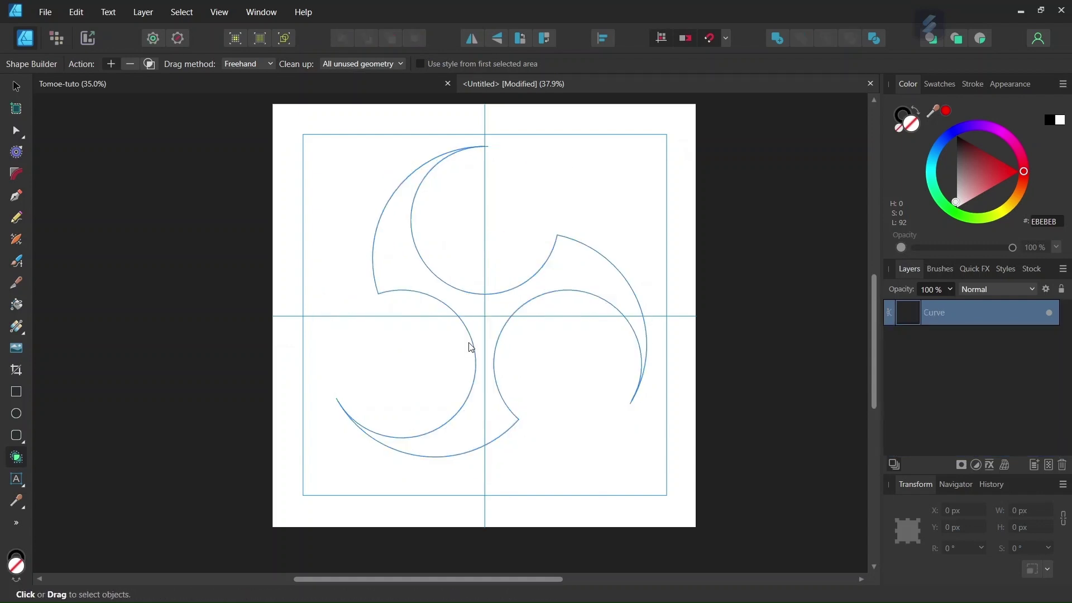
Remove the merged comma shape's stroke and fill it solid black
{"action": "scroll", "coordinate": [468, 332], "scroll_direction": "up", "scroll_amount": 1}
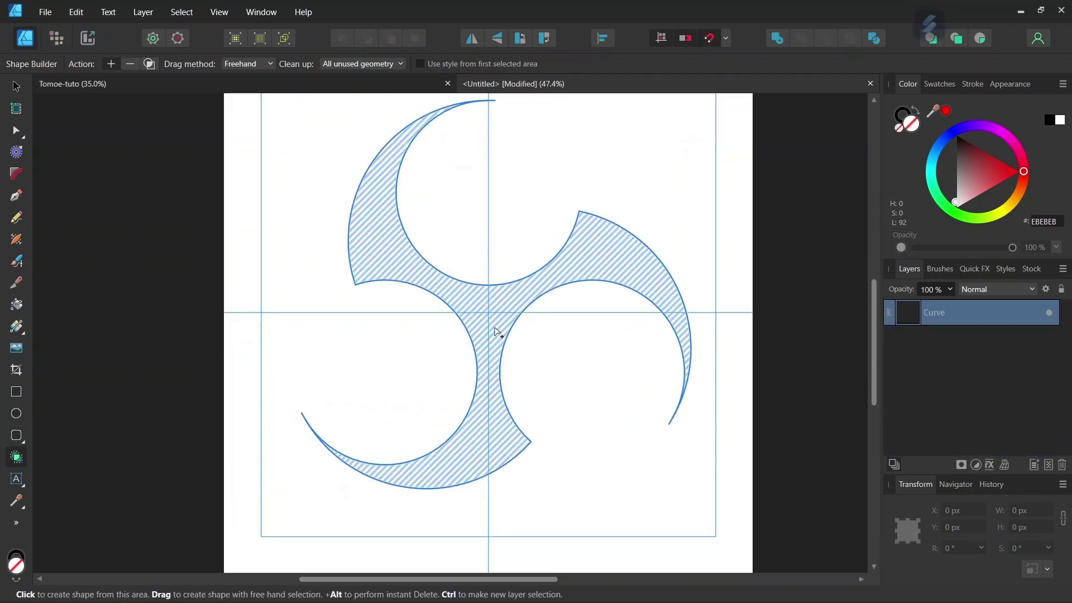
{"action": "left_click", "coordinate": [15, 85]}
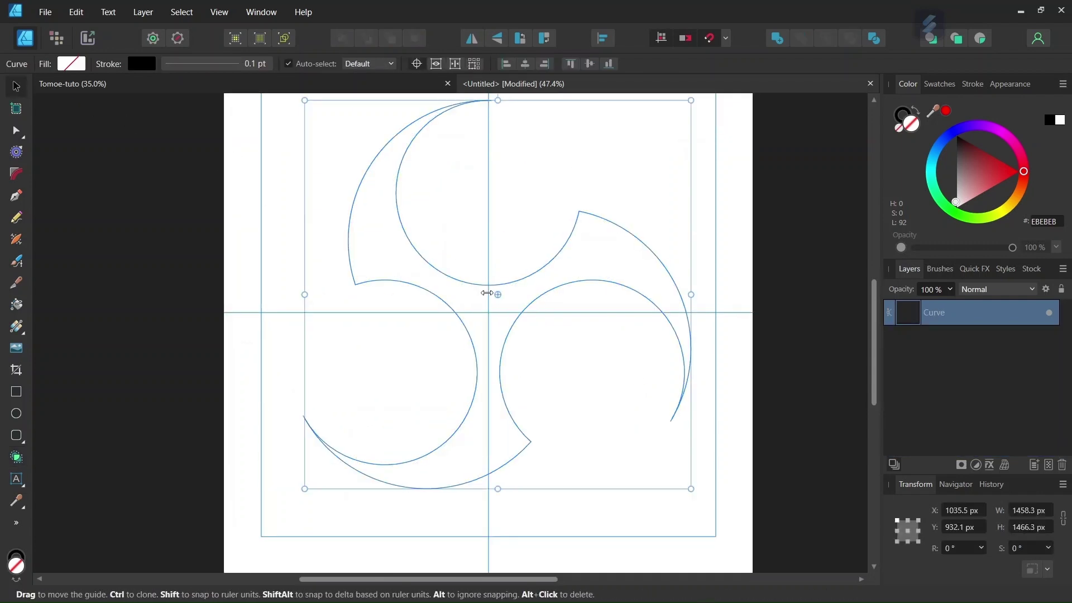
{"action": "left_click", "coordinate": [908, 110]}
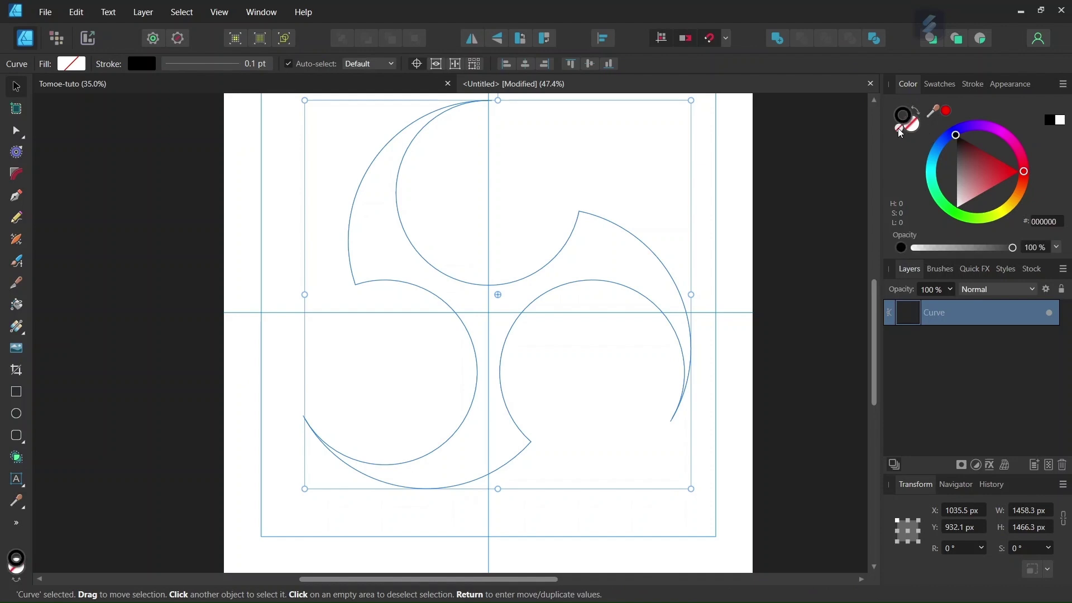
{"action": "left_click", "coordinate": [899, 130]}
{"action": "left_click", "coordinate": [909, 123]}
{"action": "left_click", "coordinate": [956, 155]}
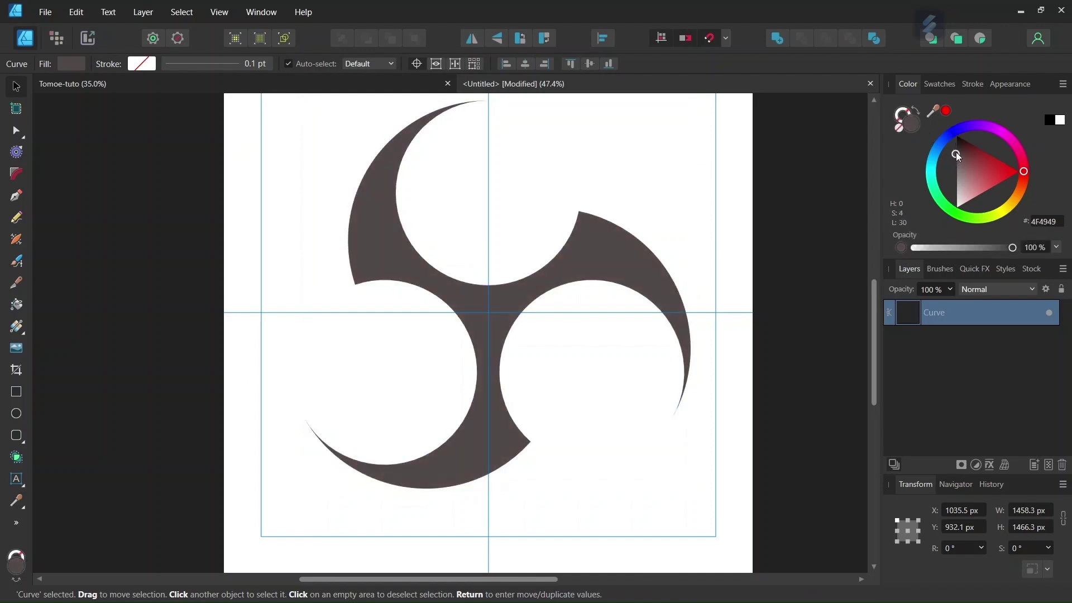
{"action": "left_click_drag", "start_coordinate": [957, 156], "coordinate": [954, 133]}
{"action": "scroll", "coordinate": [616, 168], "scroll_direction": "down", "scroll_amount": 2}
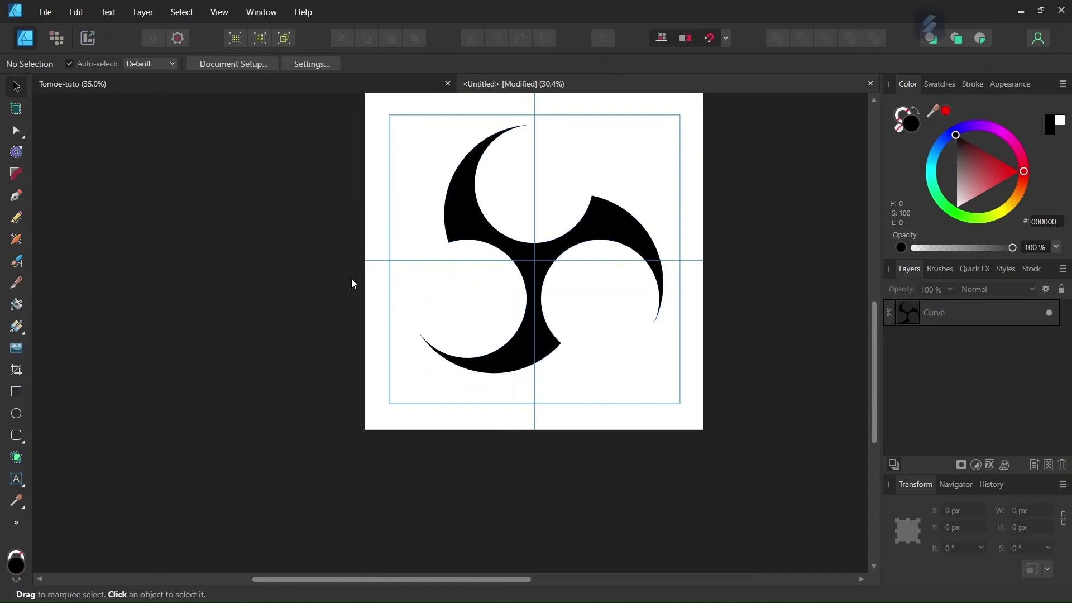
Set the Ellipse tool to no fill with a black 10 pt stroke
{"action": "left_click", "coordinate": [23, 413]}
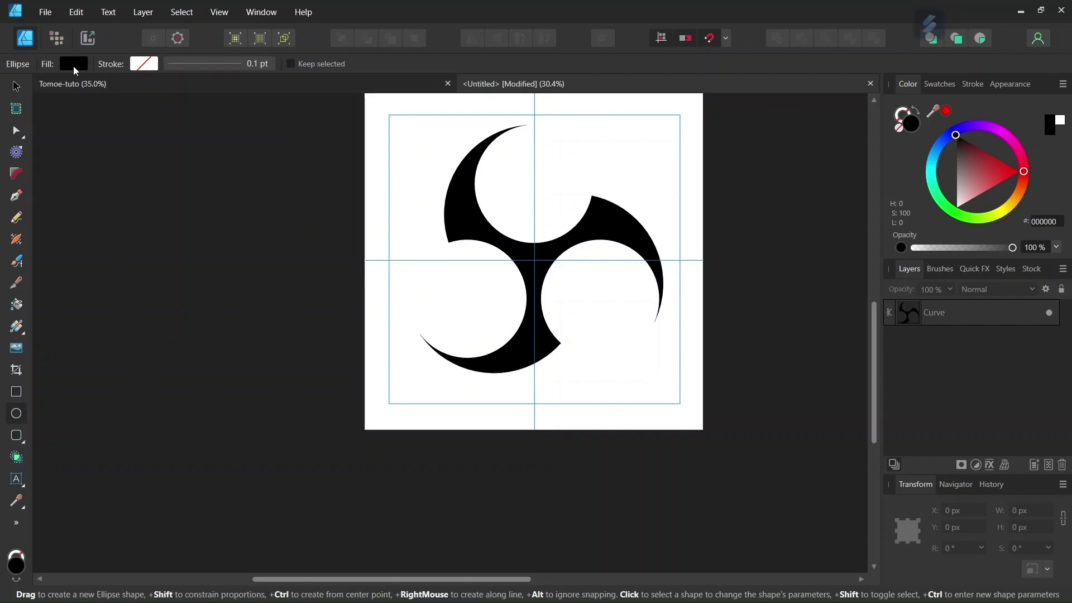
{"action": "left_click", "coordinate": [75, 69]}
{"action": "left_click", "coordinate": [221, 90]}
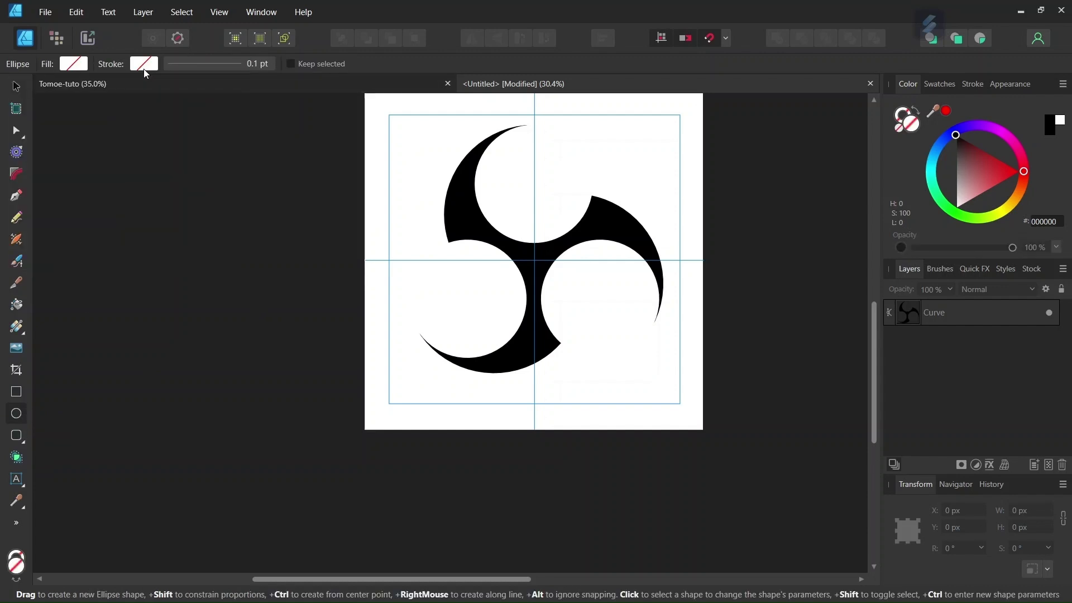
{"action": "left_click", "coordinate": [144, 65]}
{"action": "left_click_drag", "start_coordinate": [127, 189], "coordinate": [266, 241]}
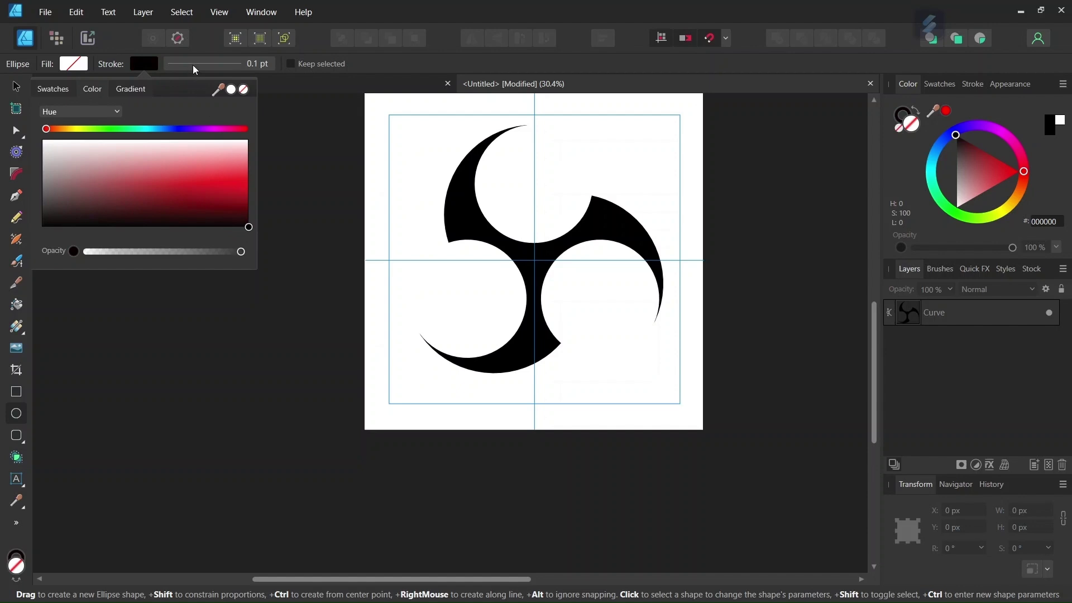
{"action": "left_click", "coordinate": [250, 62]}
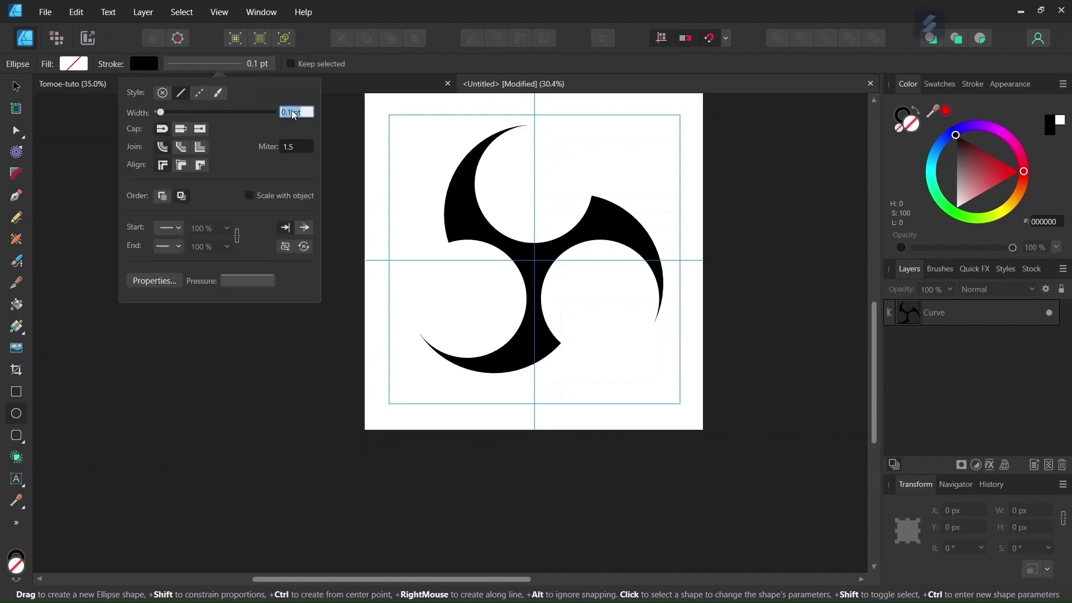
{"action": "type", "text": "10"}
{"action": "key", "text": "Return"}
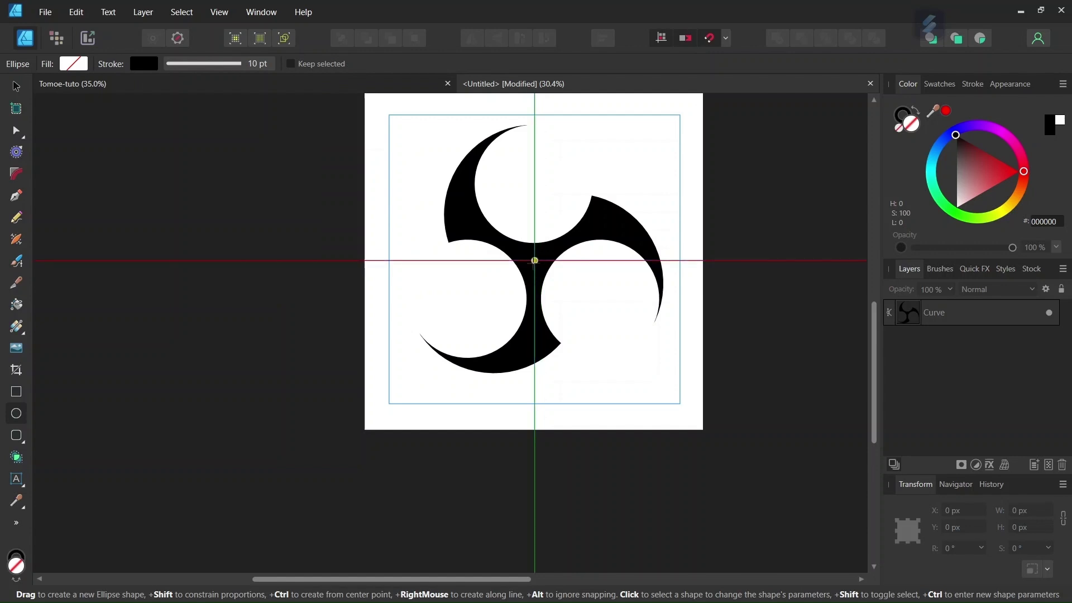
Draw a ring about 1620.5 px wide from the centre around the commas, then deselect
{"action": "left_click_drag", "start_coordinate": [534, 260], "coordinate": [686, 377]}
{"action": "scroll", "coordinate": [701, 115], "scroll_direction": "up", "scroll_amount": 1}
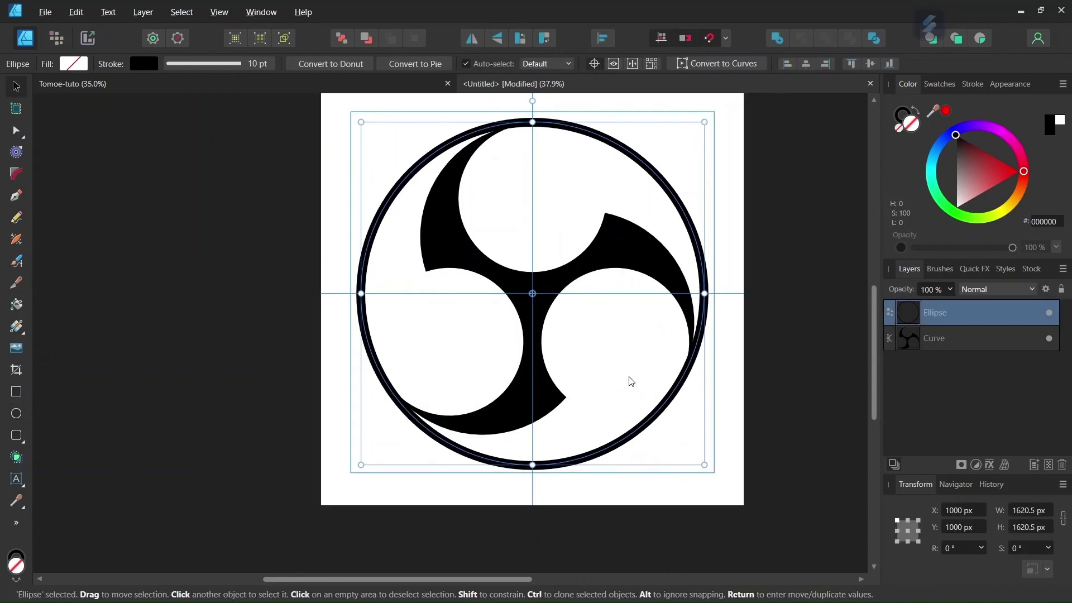
{"action": "left_click", "coordinate": [672, 432]}
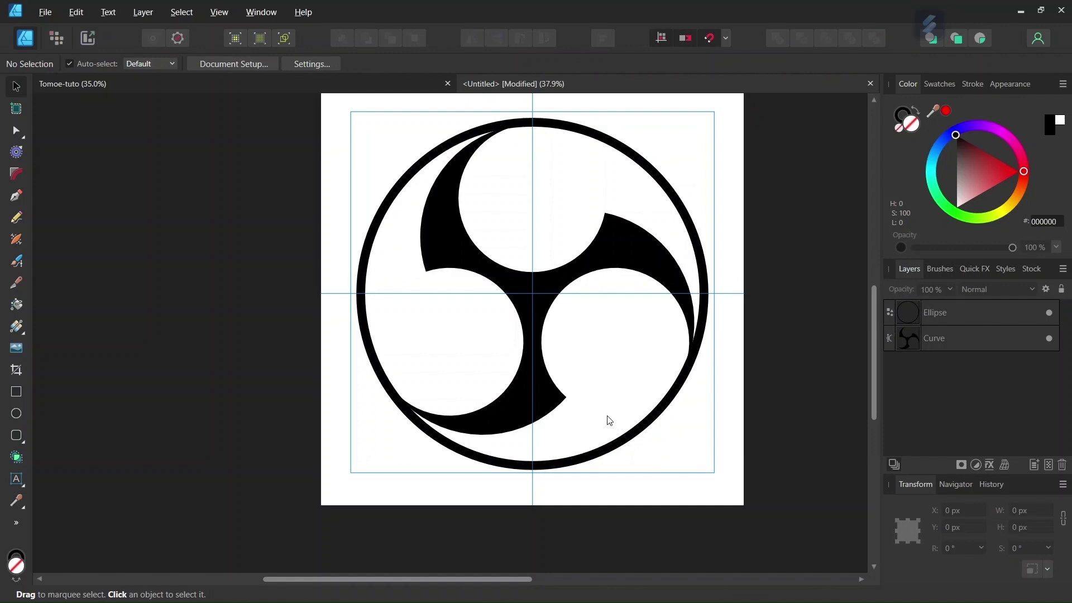